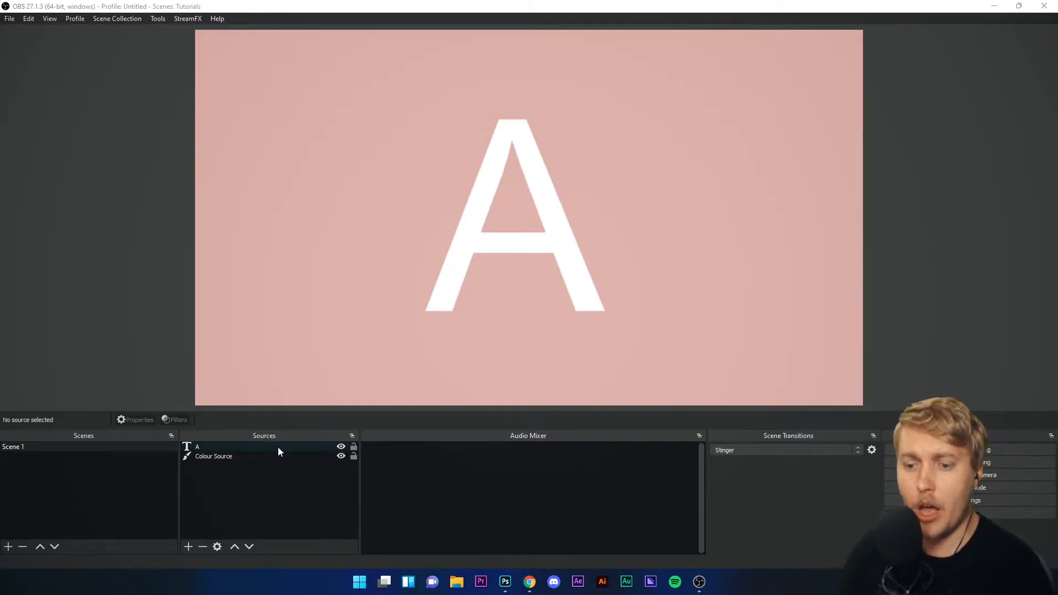
Arrange the OBS window side by side with the browser window showing the Twitch channel
left_click(188, 547)
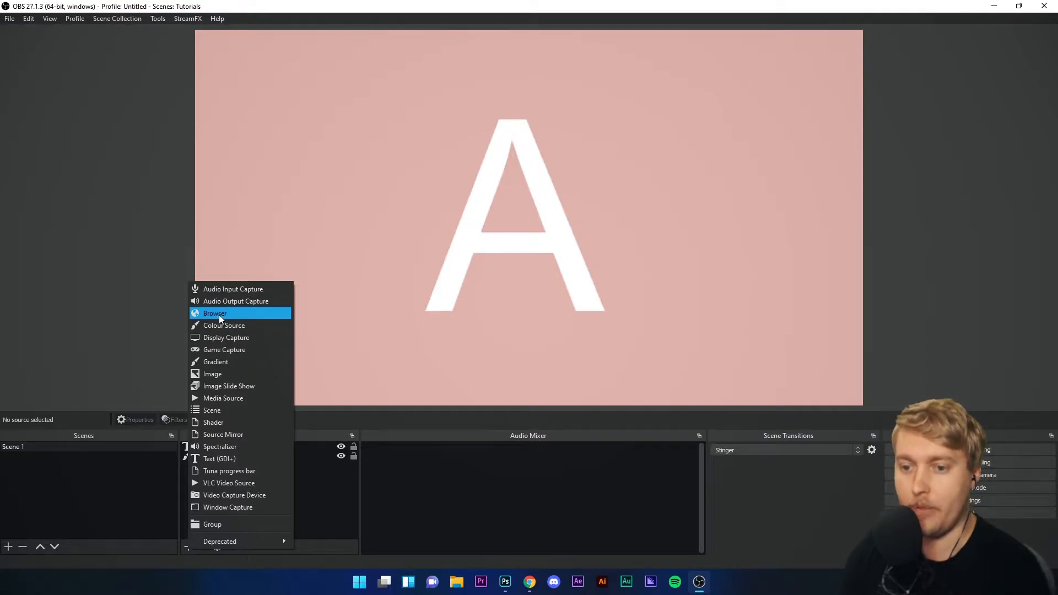
left_click(936, 12)
left_click_drag(936, 12, 2, 138)
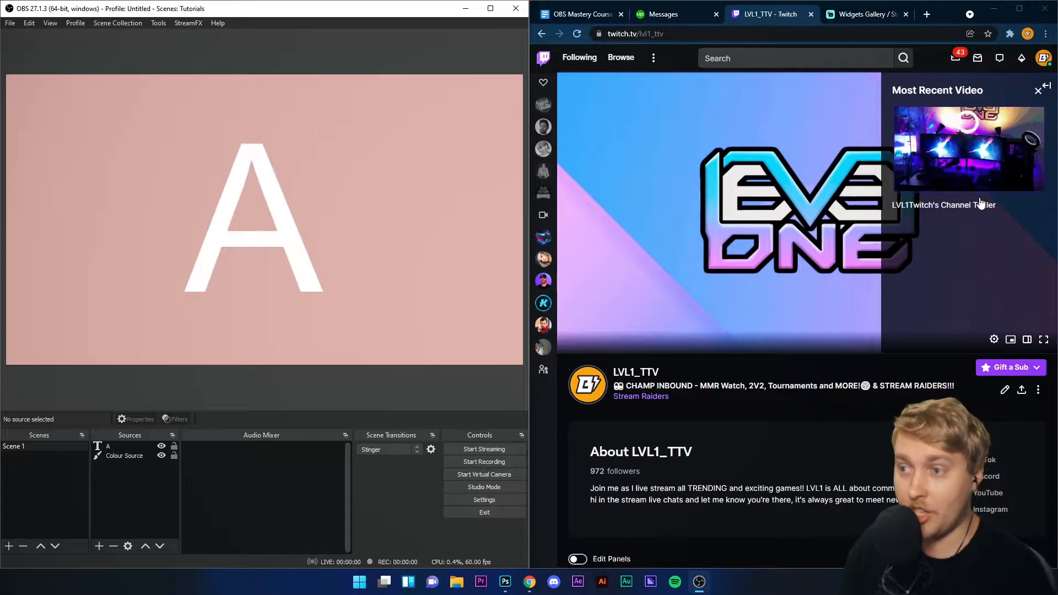
Go to the LVL1_TTV channel page on Twitch and open its stream chat
left_click(1047, 87)
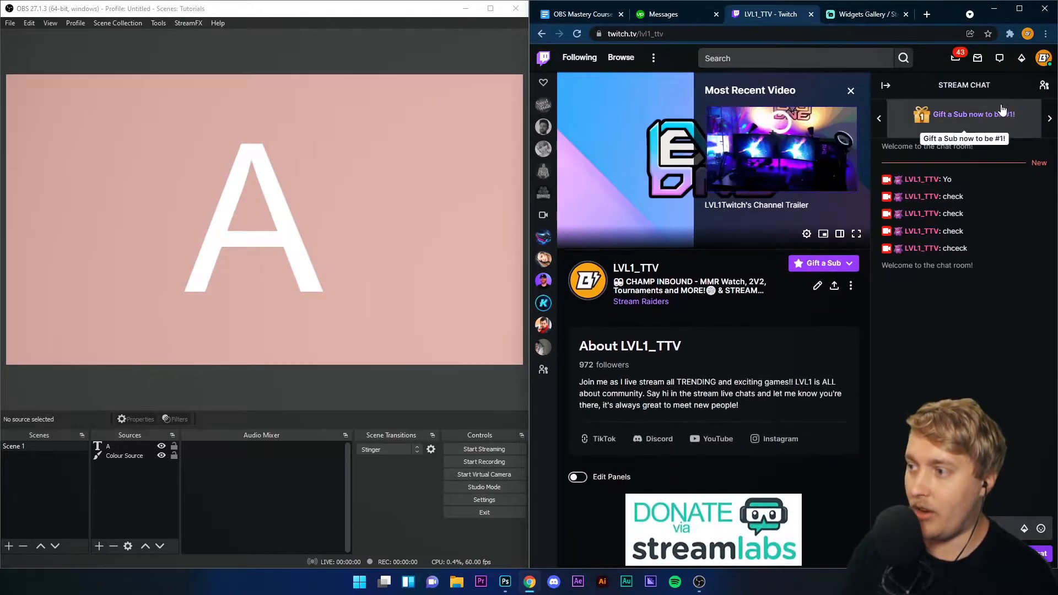
left_click(1044, 58)
left_click(972, 155)
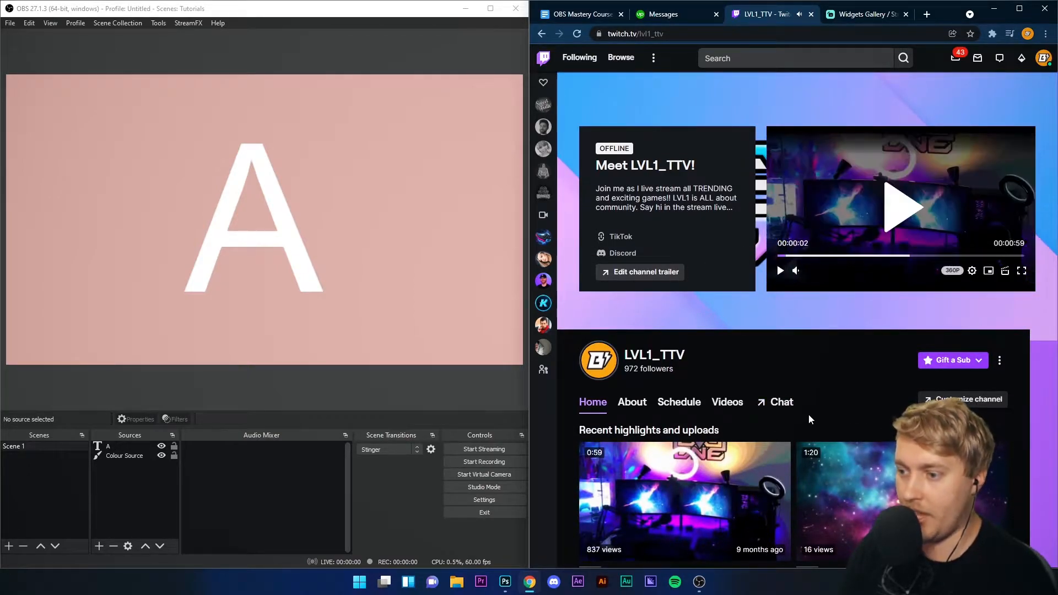
left_click(777, 403)
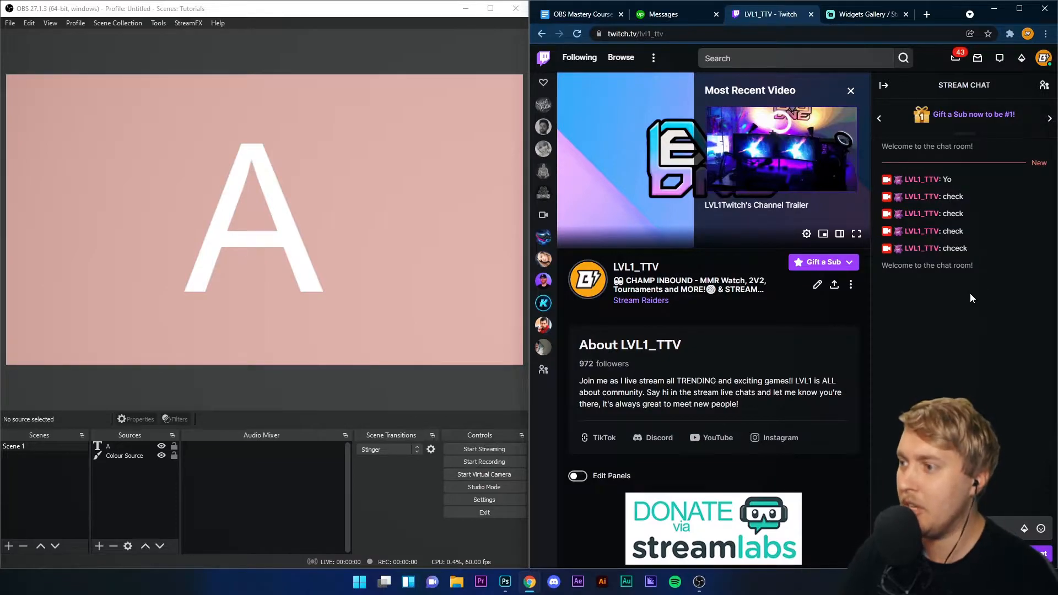
Pop out the Twitch stream chat into its own window and move it toward the centre of the OBS preview
left_click(1013, 553)
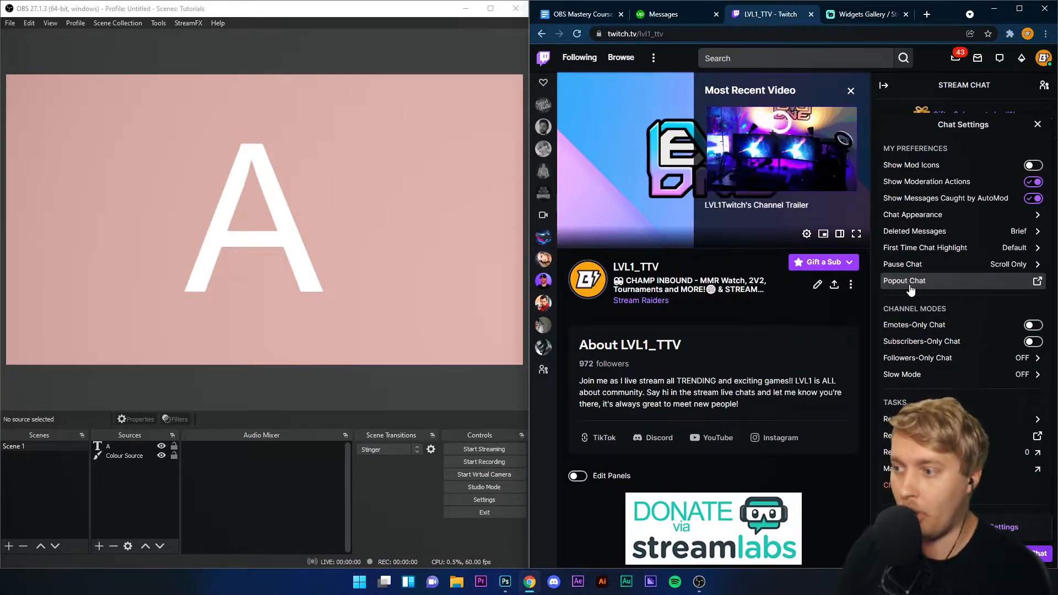
left_click(1023, 281)
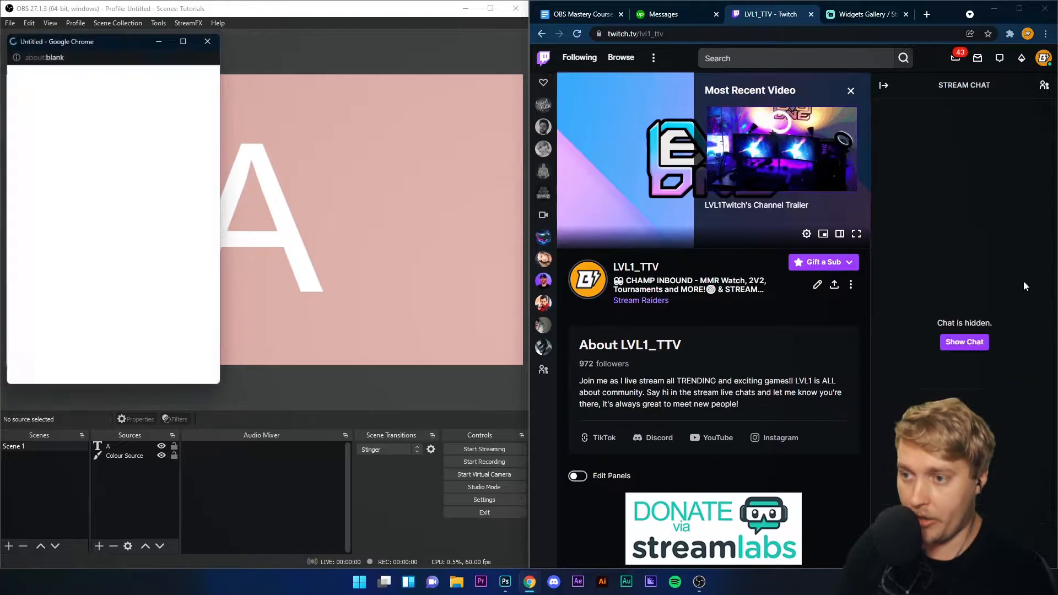
left_click_drag(118, 38, 322, 97)
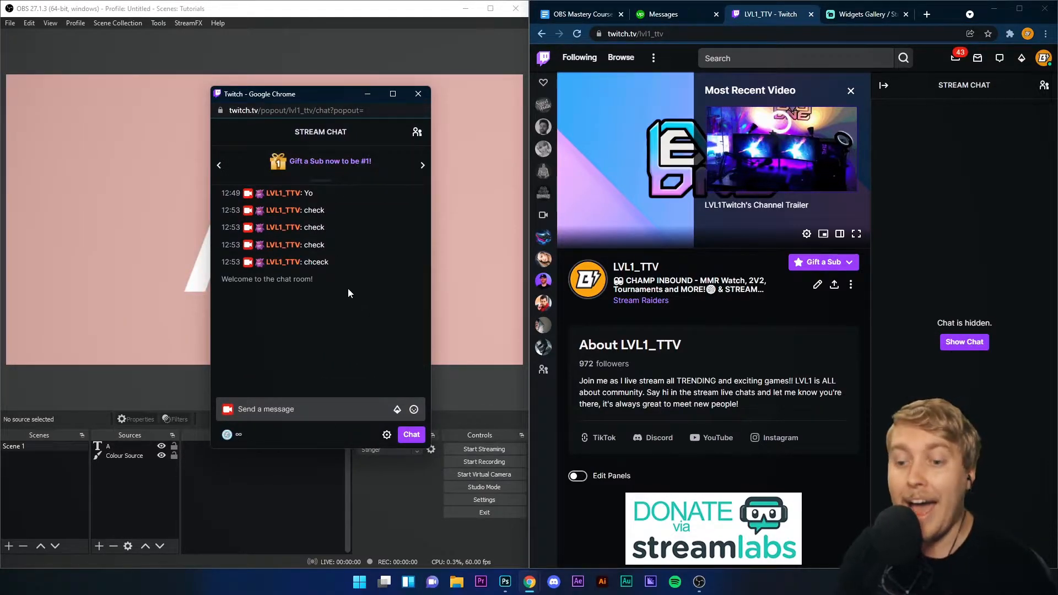
Copy the full URL of the popout chat and close the popout window
left_click(307, 112)
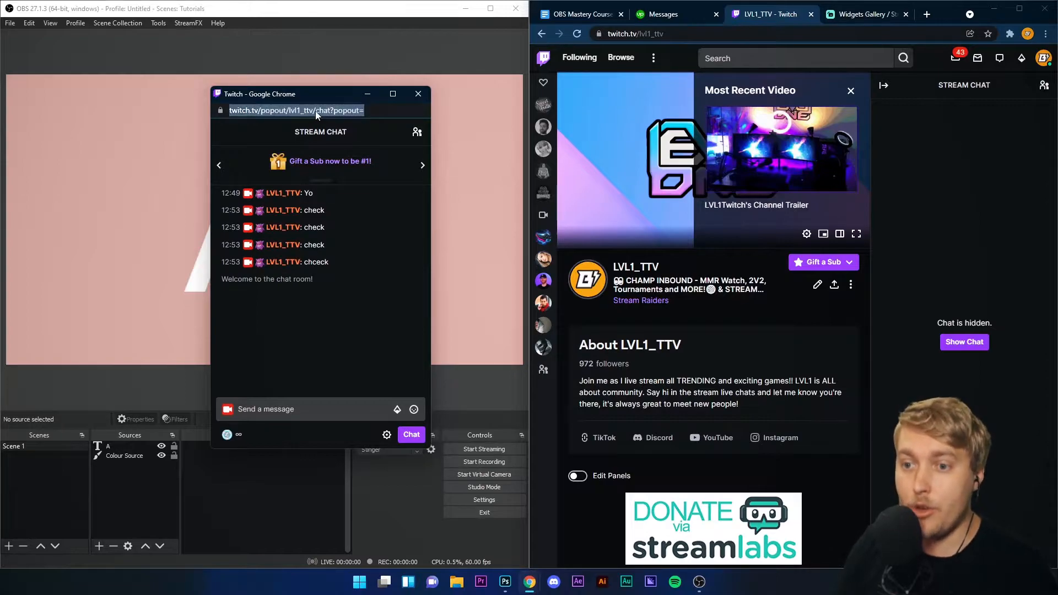
left_click(381, 110)
left_click_drag(411, 111, 131, 129)
key("ctrl+c")
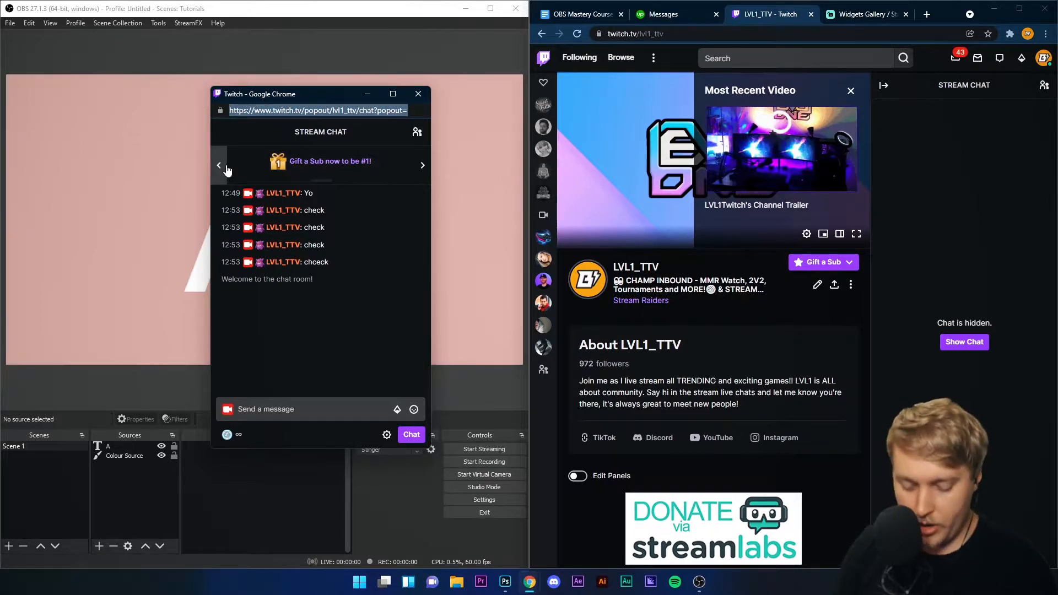
left_click(421, 93)
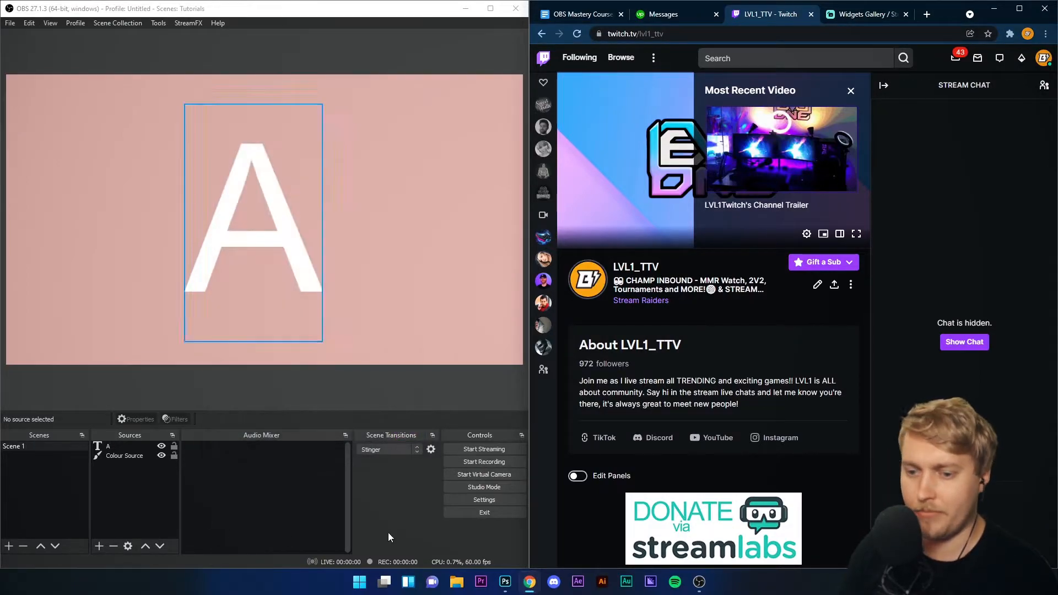
left_click(100, 545)
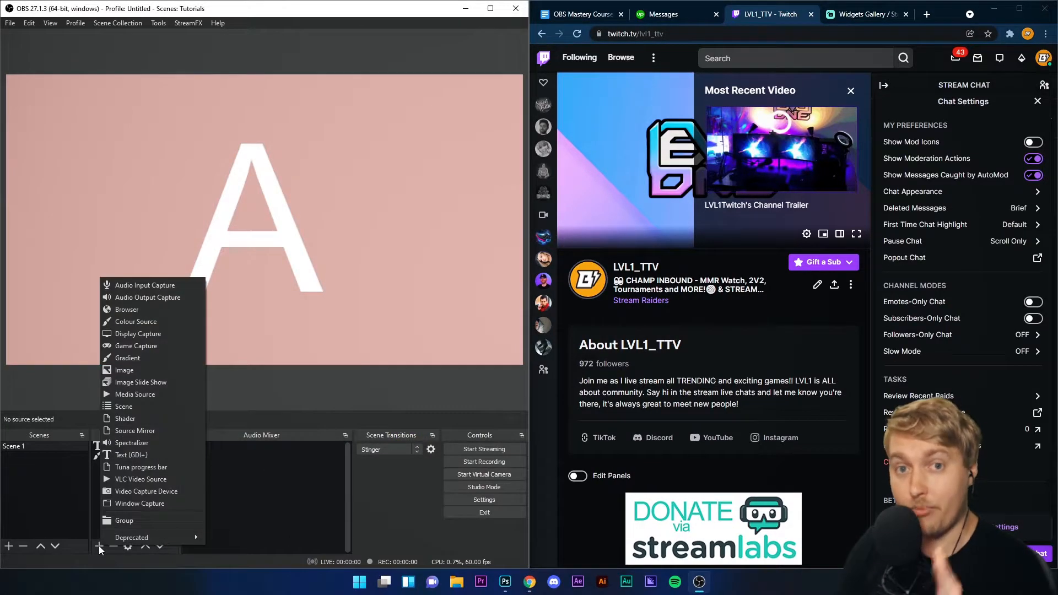
left_click(127, 312)
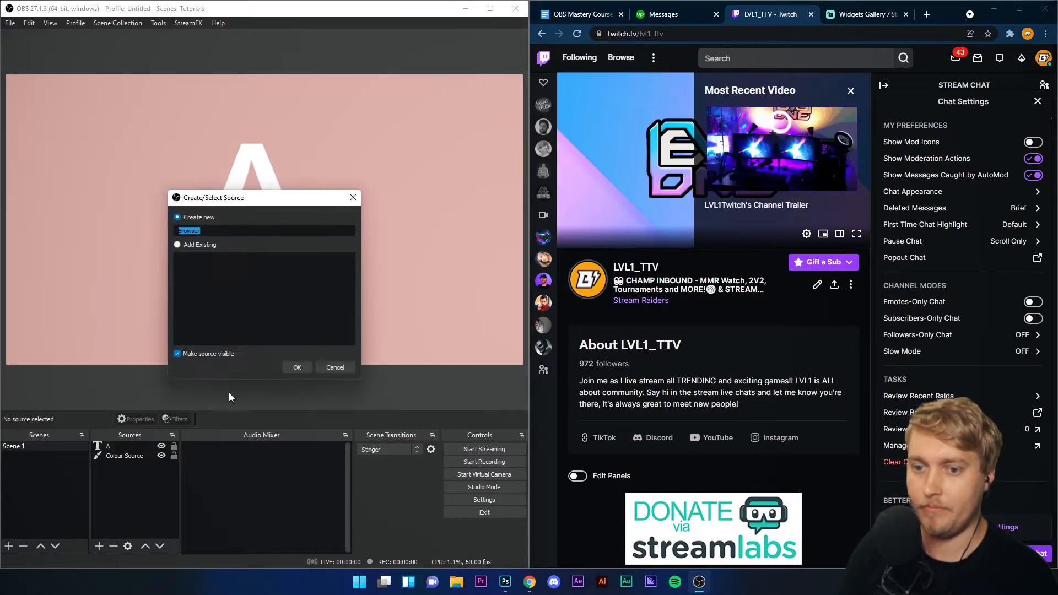
left_click(304, 366)
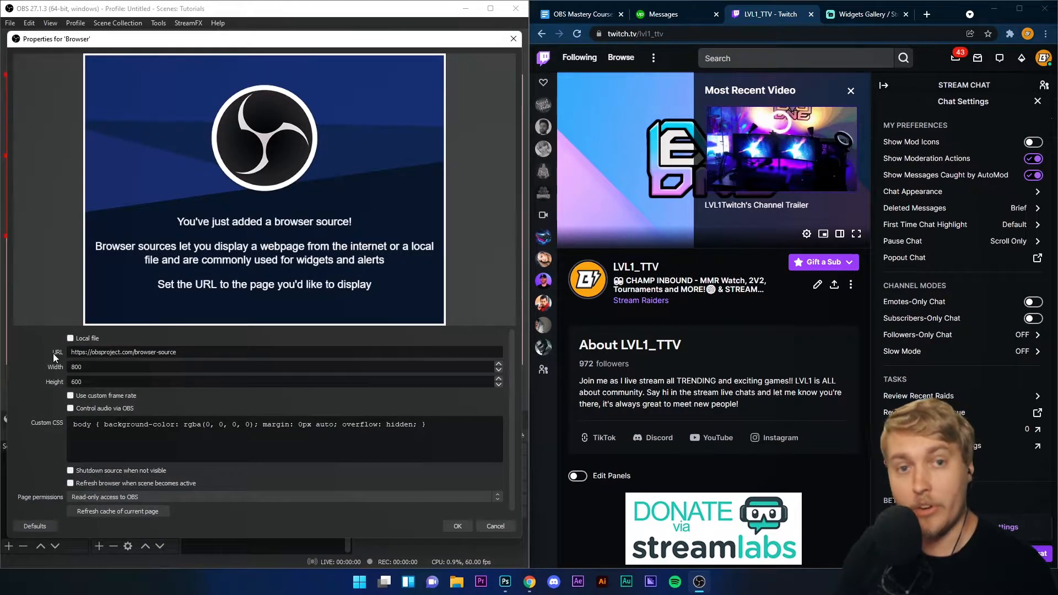
left_click_drag(190, 351, 70, 352)
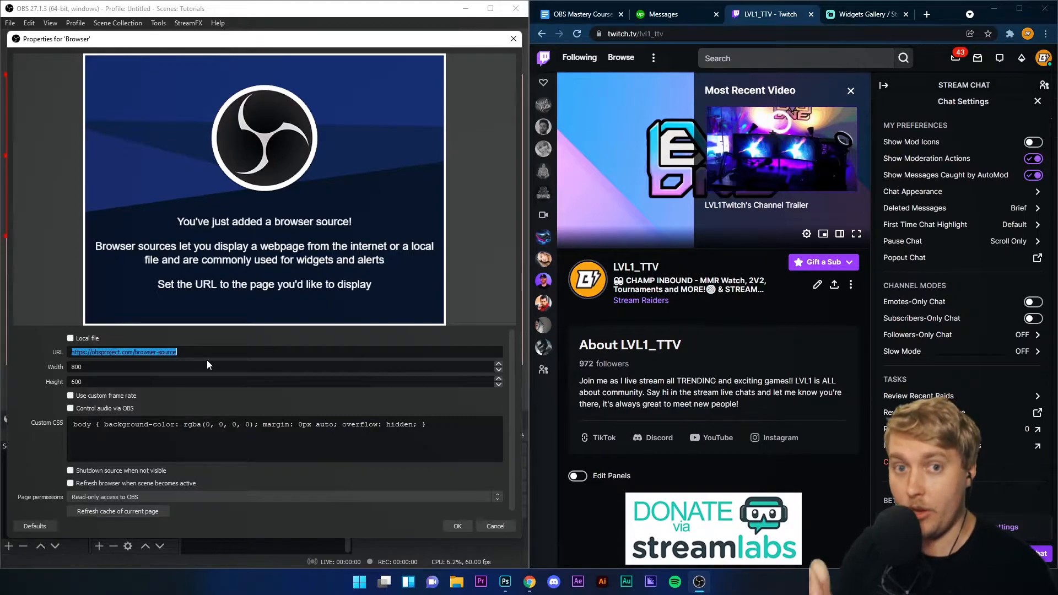
key("ctrl+v")
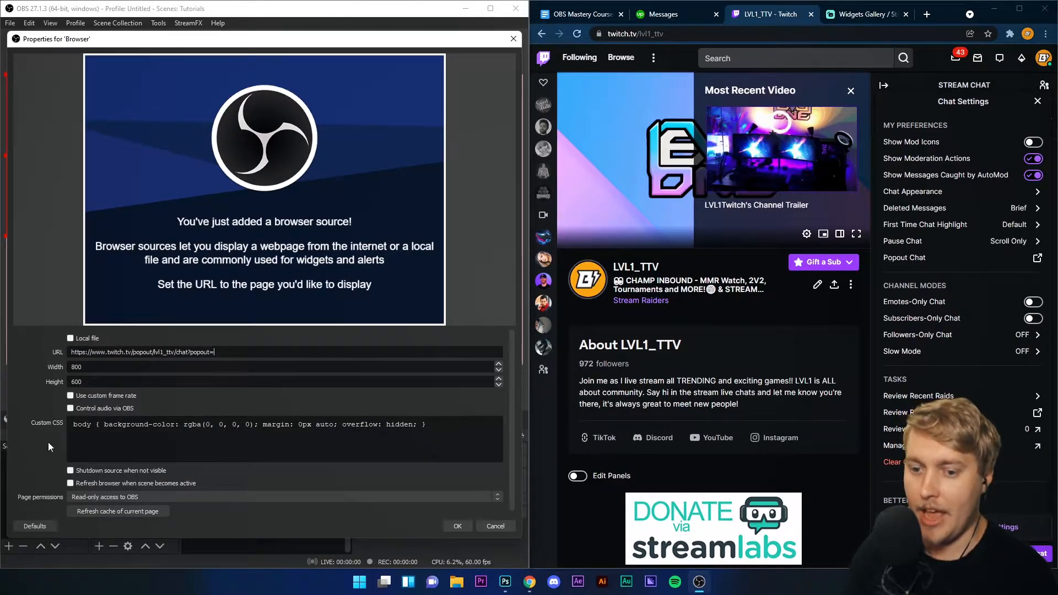
left_click(451, 524)
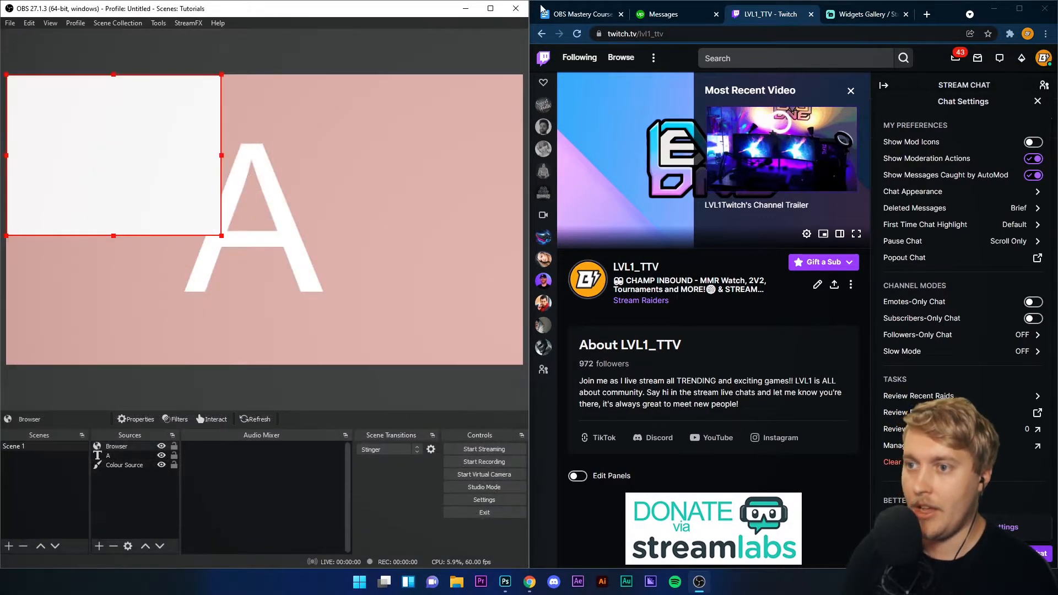
Enlarge the Browser chat source near the middle of the canvas and crop the cookie banner off its upper edge
left_click(494, 10)
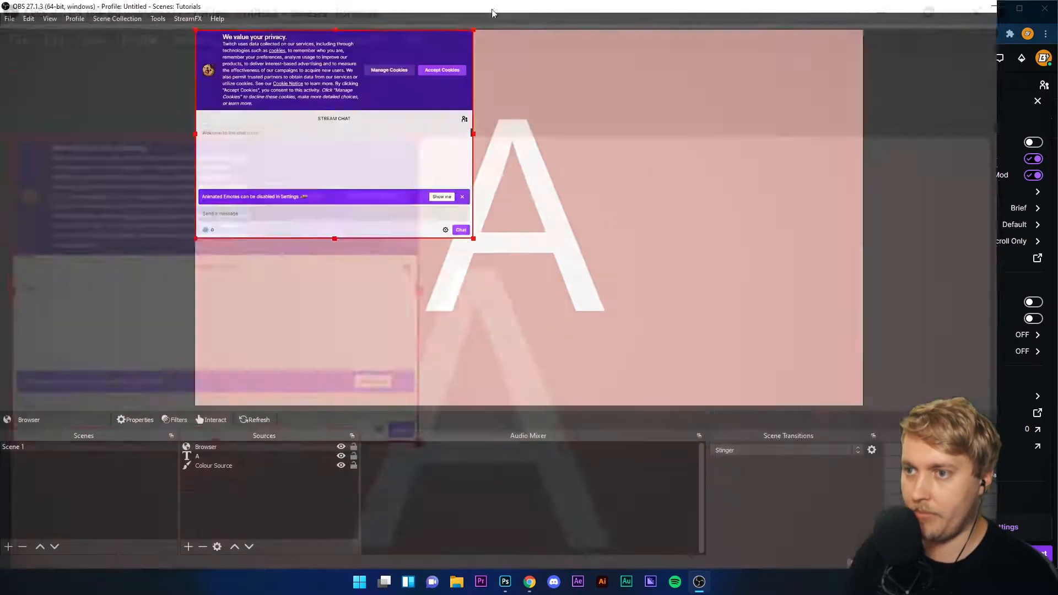
left_click_drag(387, 154, 535, 218)
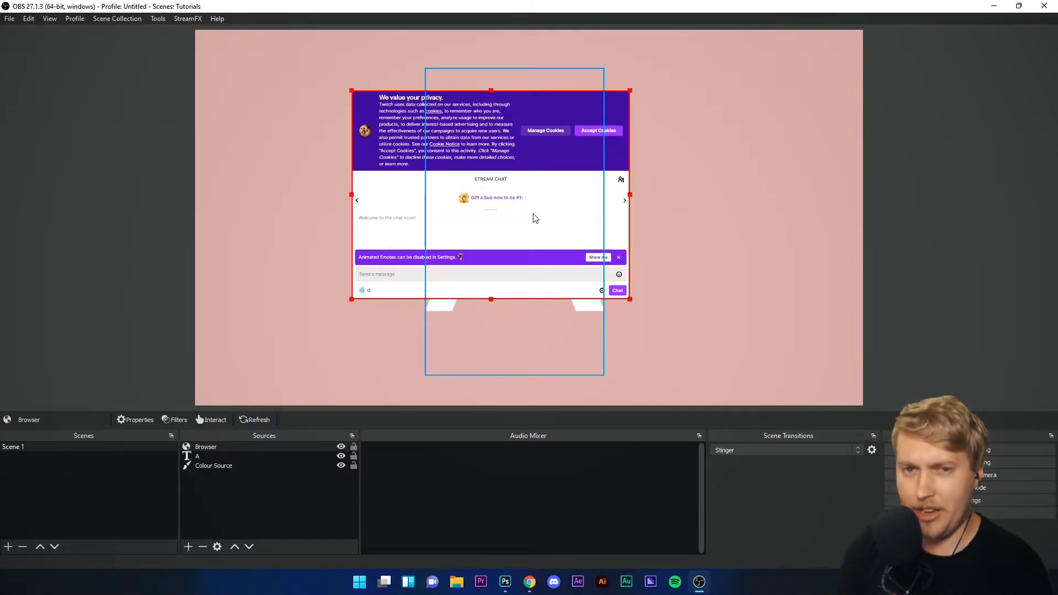
left_click_drag(475, 204, 329, 166)
left_click_drag(534, 272, 620, 354)
left_click_drag(492, 269, 567, 274)
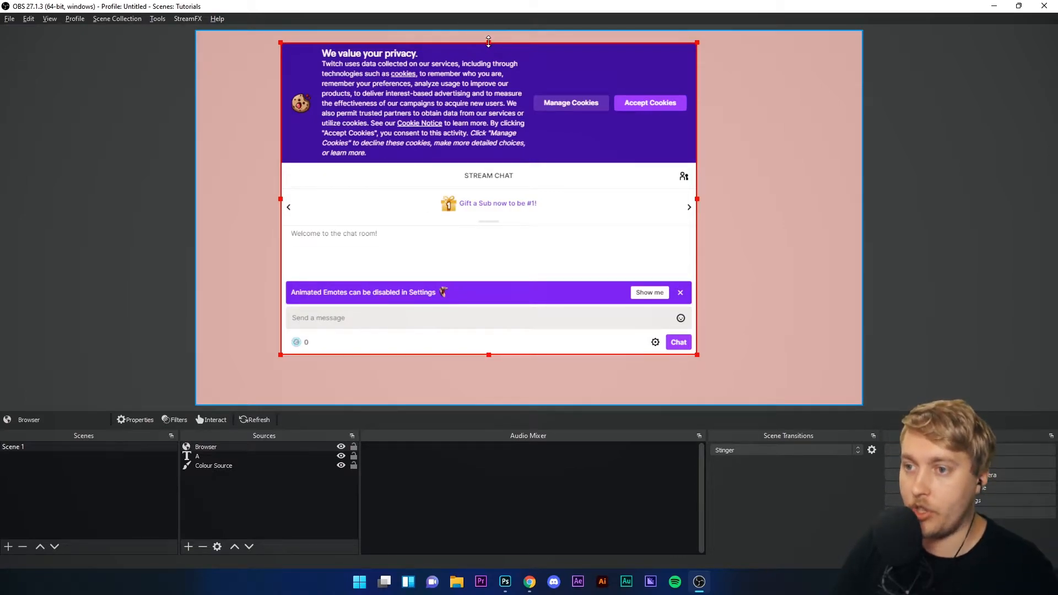
left_click_drag(489, 41, 485, 164)
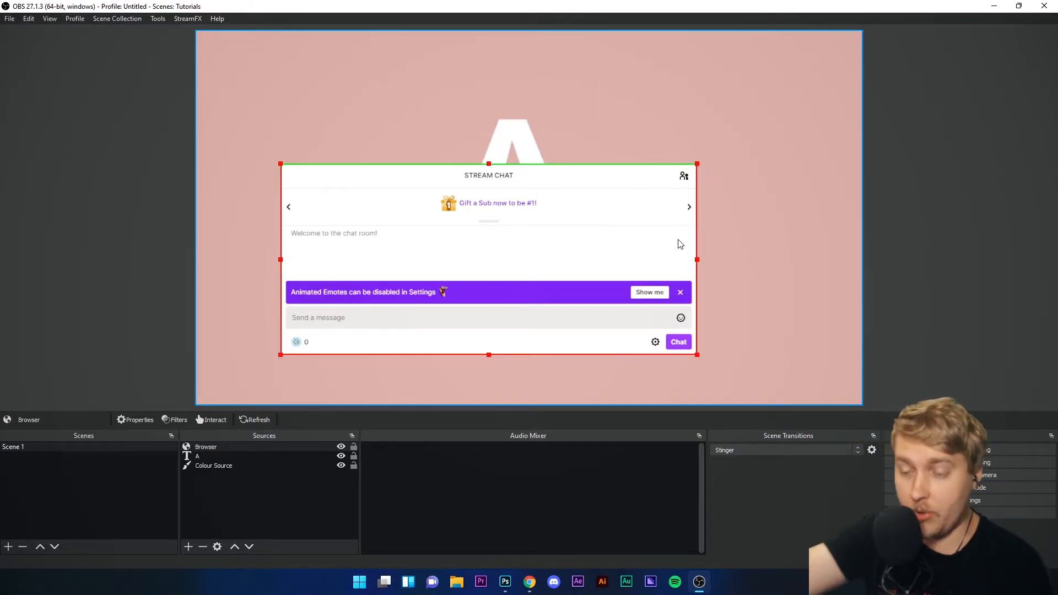
Set the Browser source's width to 300 and height to 900
double_click(209, 448)
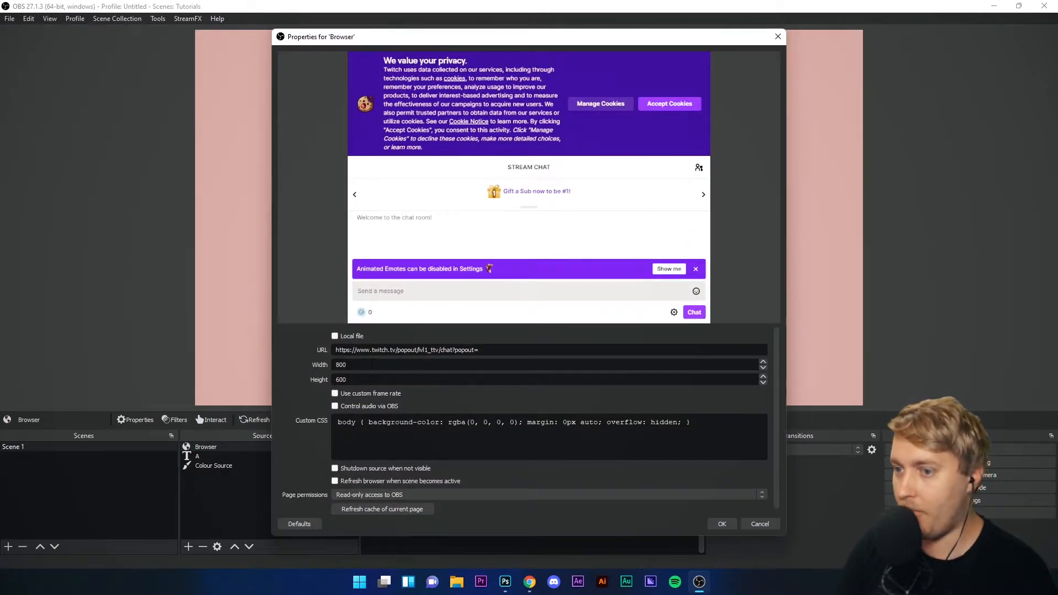
double_click(372, 364)
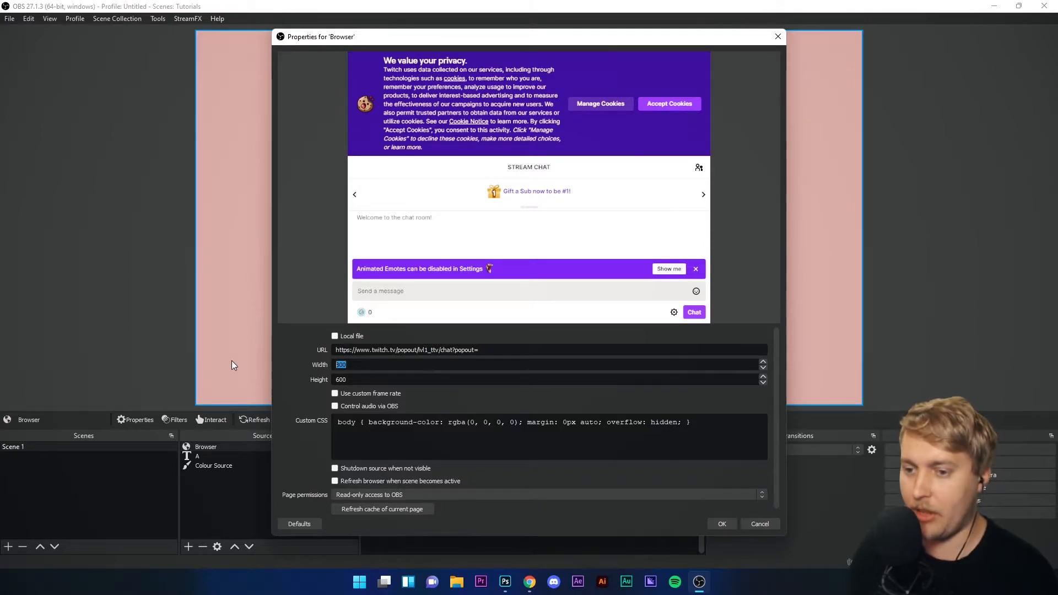
type("300")
key("Tab")
type("900")
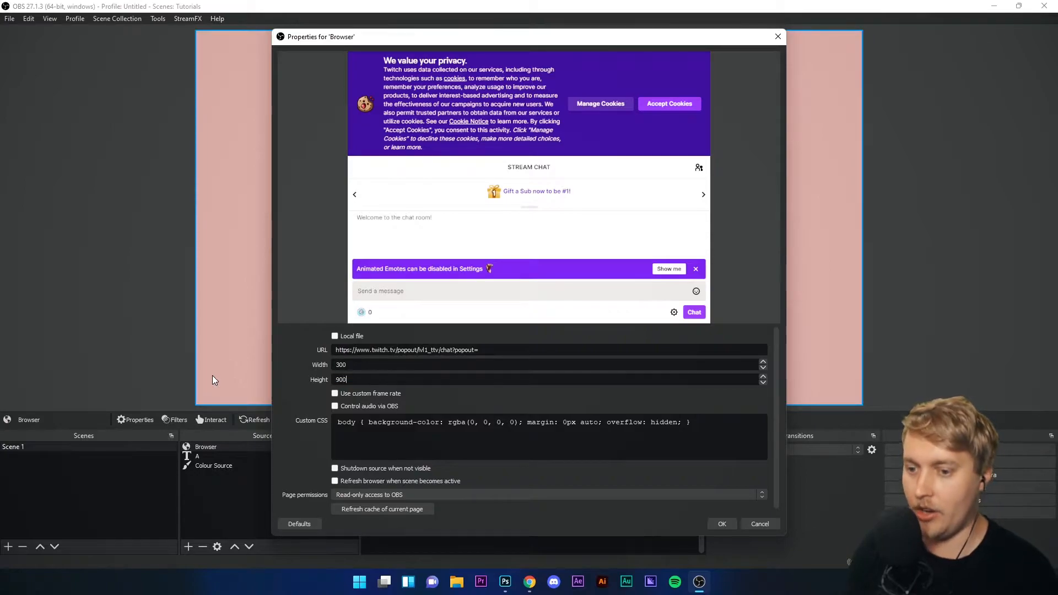
left_click(723, 524)
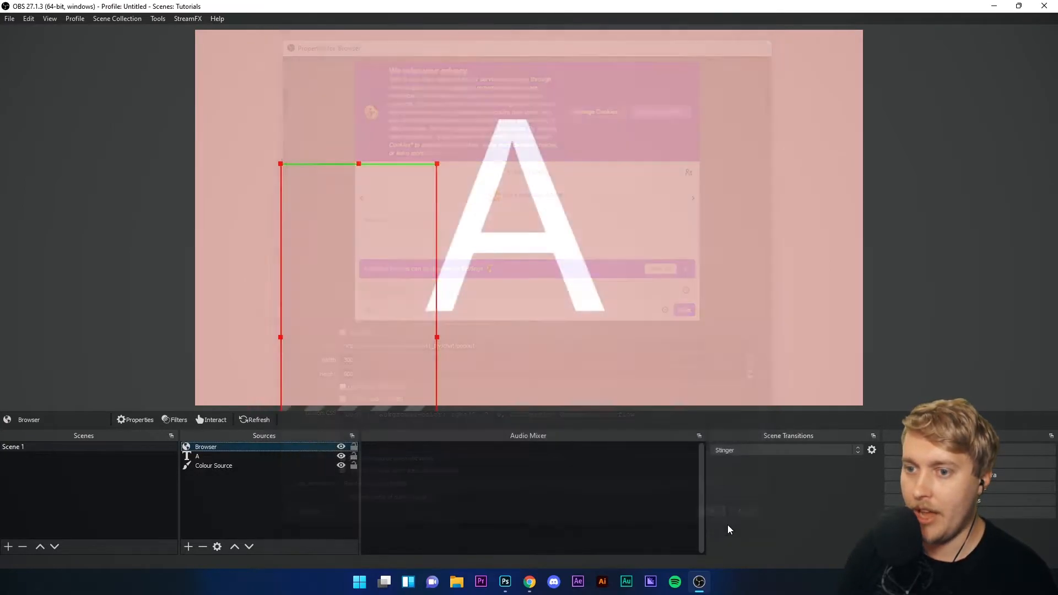
Crop the remaining cookie banner off the Browser source and place it in the canvas's upper-left corner
left_click_drag(394, 314, 316, 194)
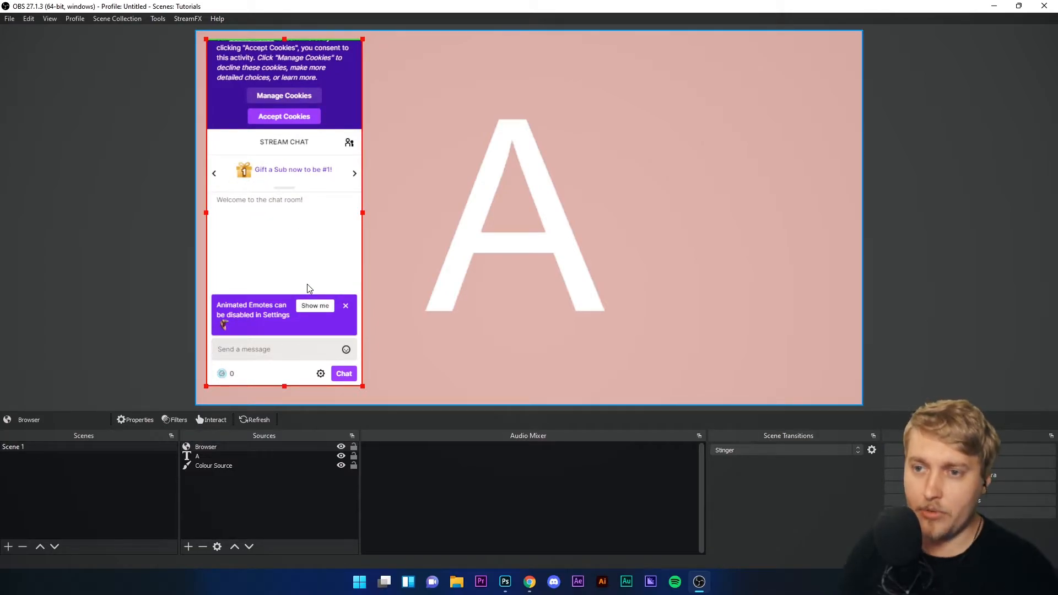
left_click_drag(285, 38, 279, 129)
left_click_drag(270, 254, 262, 157)
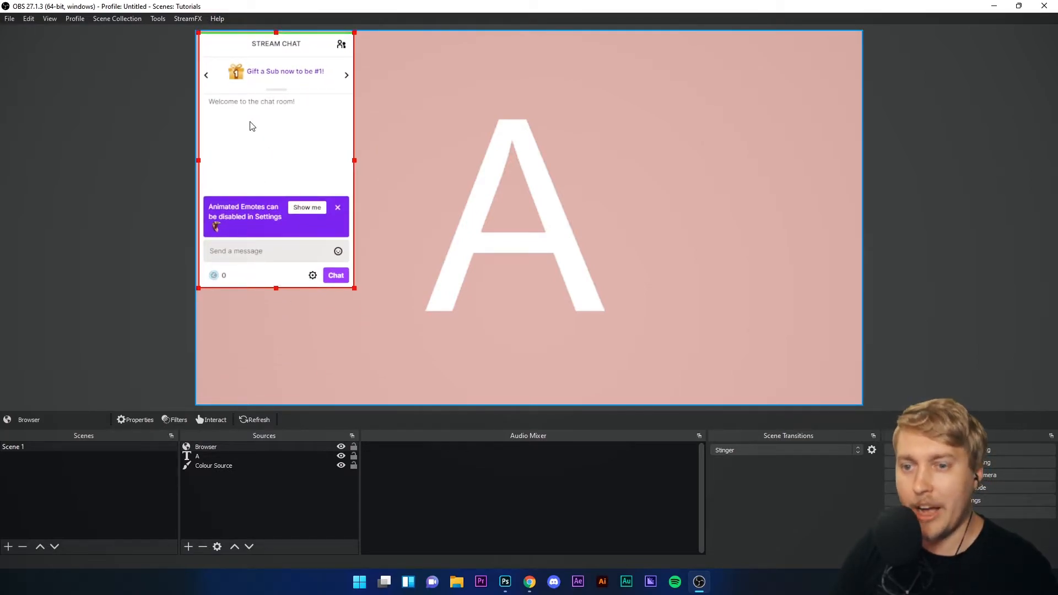
Set the Browser source's height to 1300
double_click(213, 448)
type("1300")
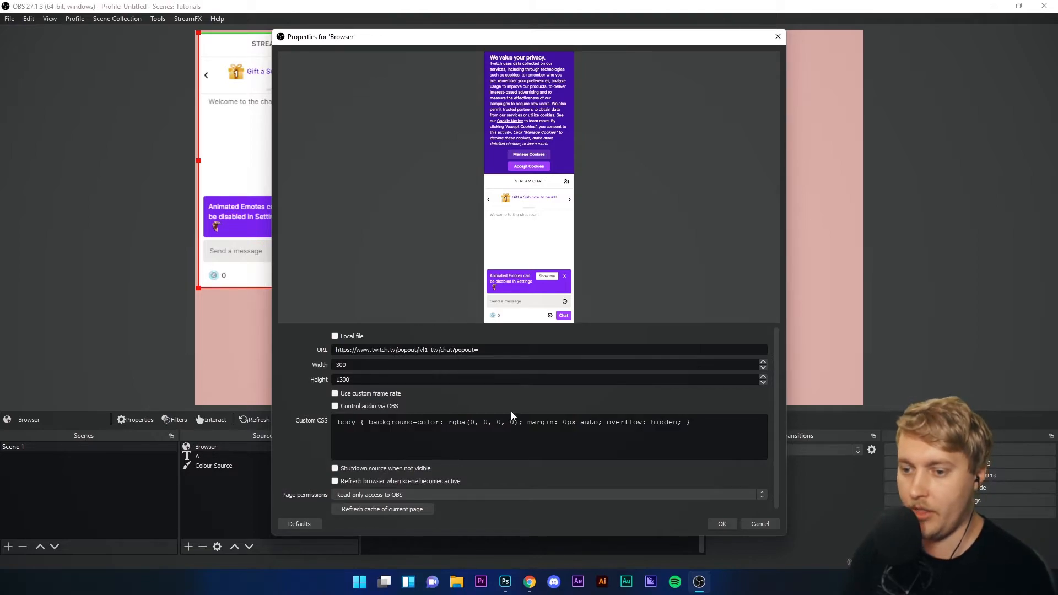
left_click(721, 525)
Crop the message box and the chat header off the Browser source, leaving only the message area in the canvas's upper-left corner
left_click_drag(278, 135, 266, 112)
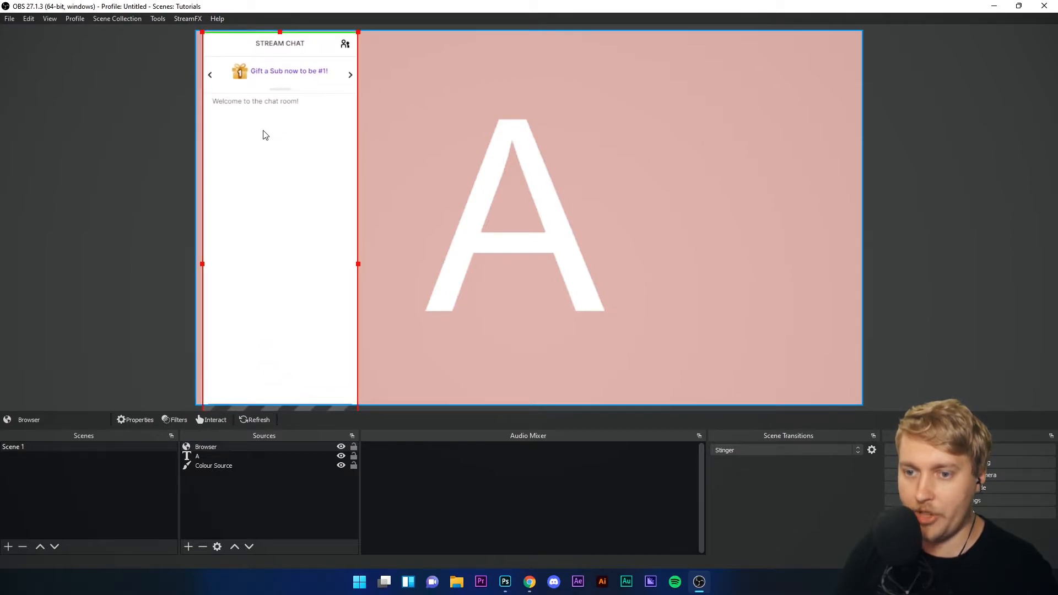
left_click_drag(273, 316, 280, 196)
left_click_drag(284, 355, 284, 256)
left_click_drag(294, 131, 285, 354)
left_click_drag(289, 313, 308, 250)
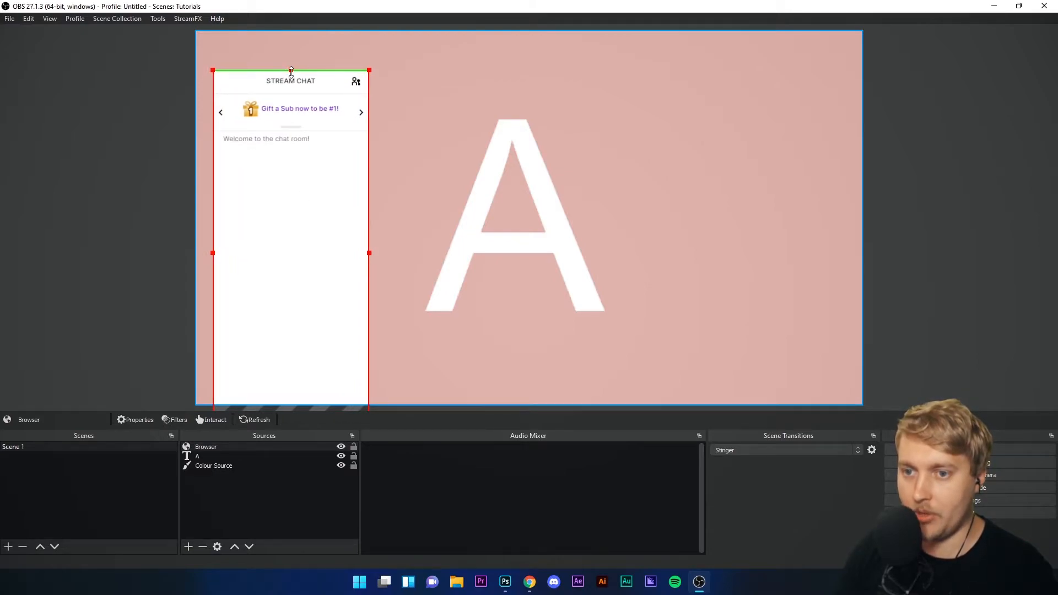
left_click_drag(292, 79, 287, 132)
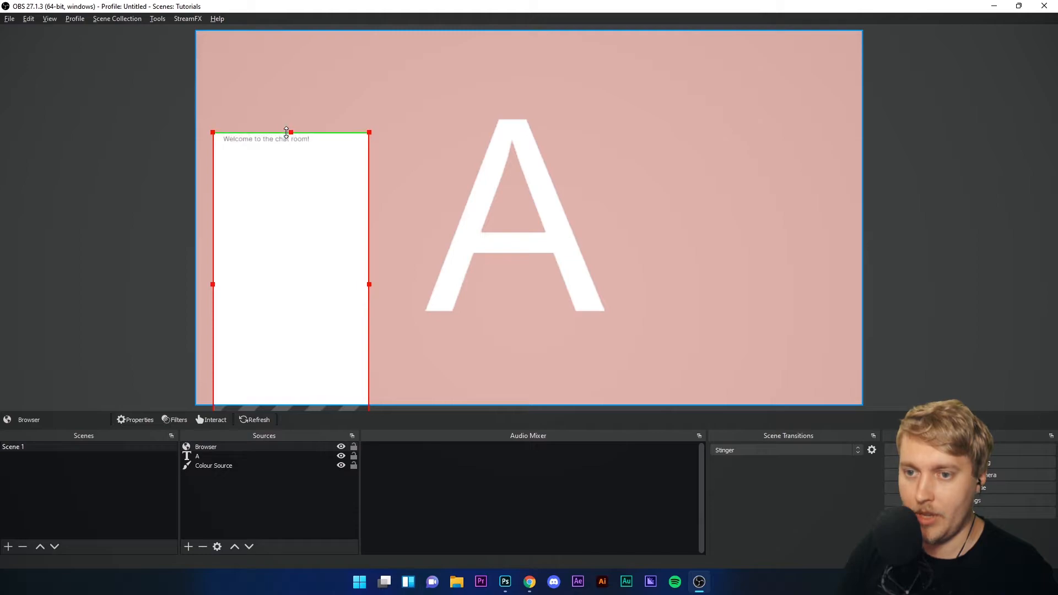
left_click_drag(286, 224, 272, 174)
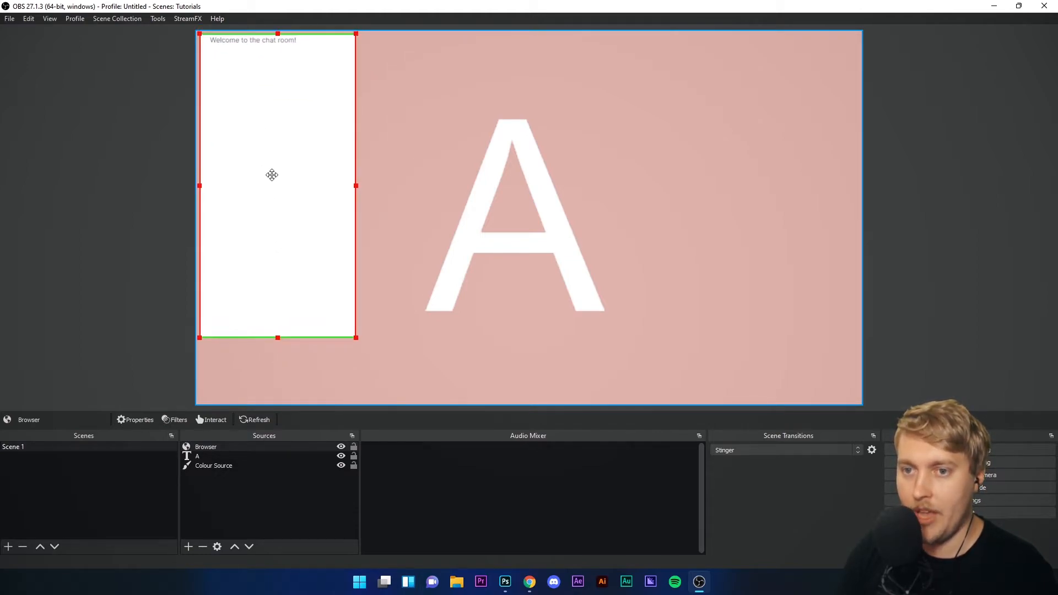
Place OBS beside the Twitch channel page, close the chat settings, send the chat message "Wowww this is amazing!!!" and view it in OBS
left_click_drag(933, 7, 1, 105)
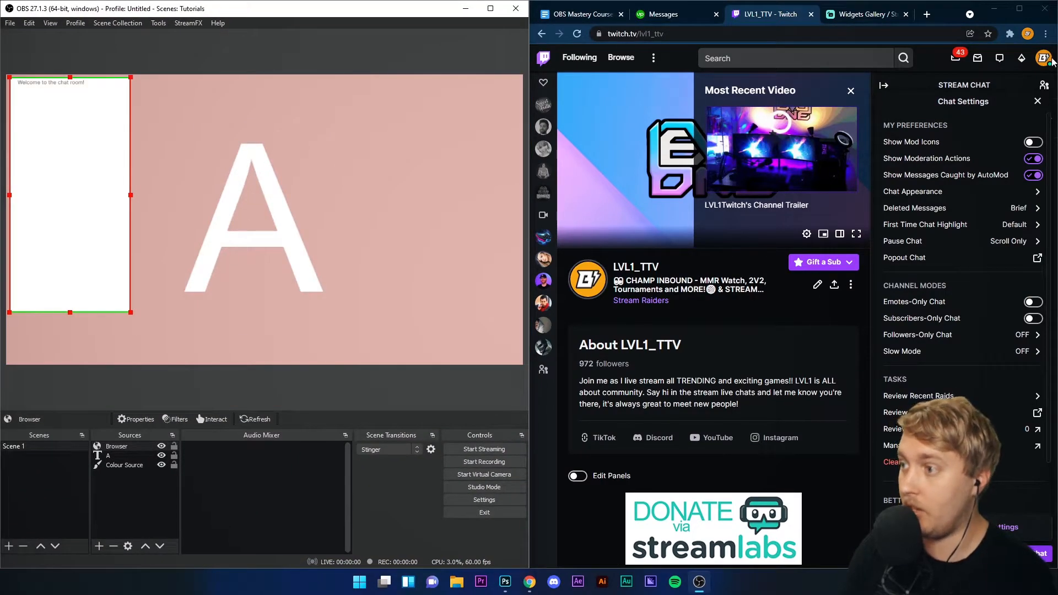
left_click(1037, 100)
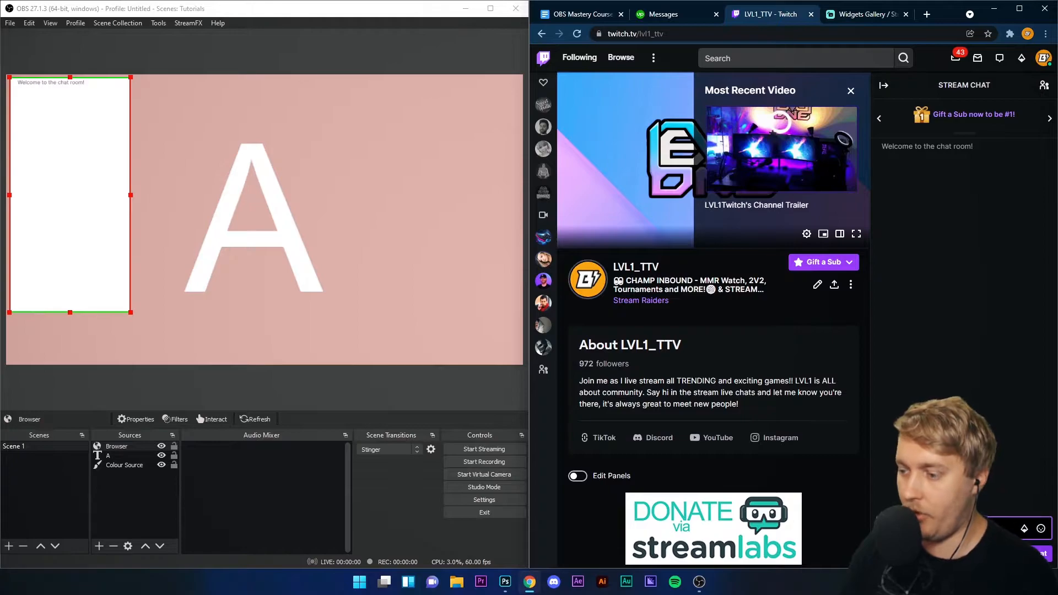
type("test")
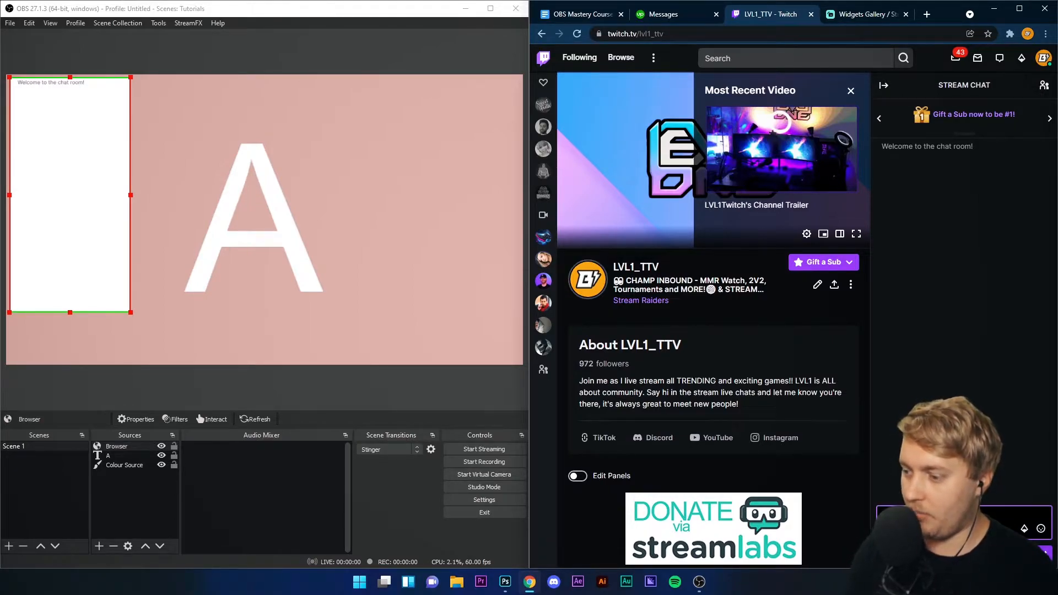
key("Return")
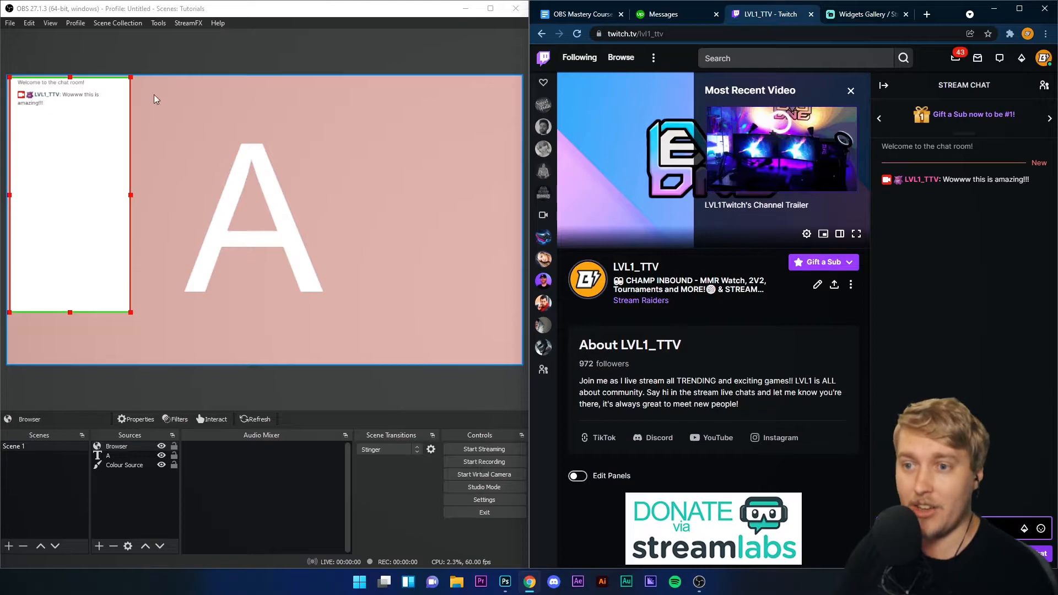
left_click(490, 8)
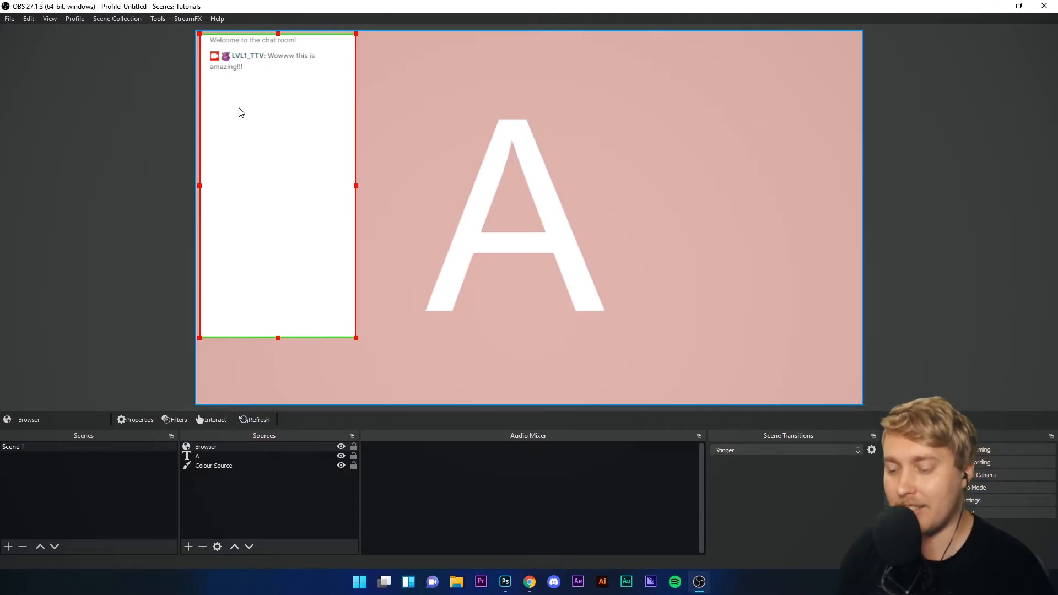
Place OBS beside the browser again and toggle the Browser source's visibility off and back on several times
left_click_drag(956, 10, 1, 122)
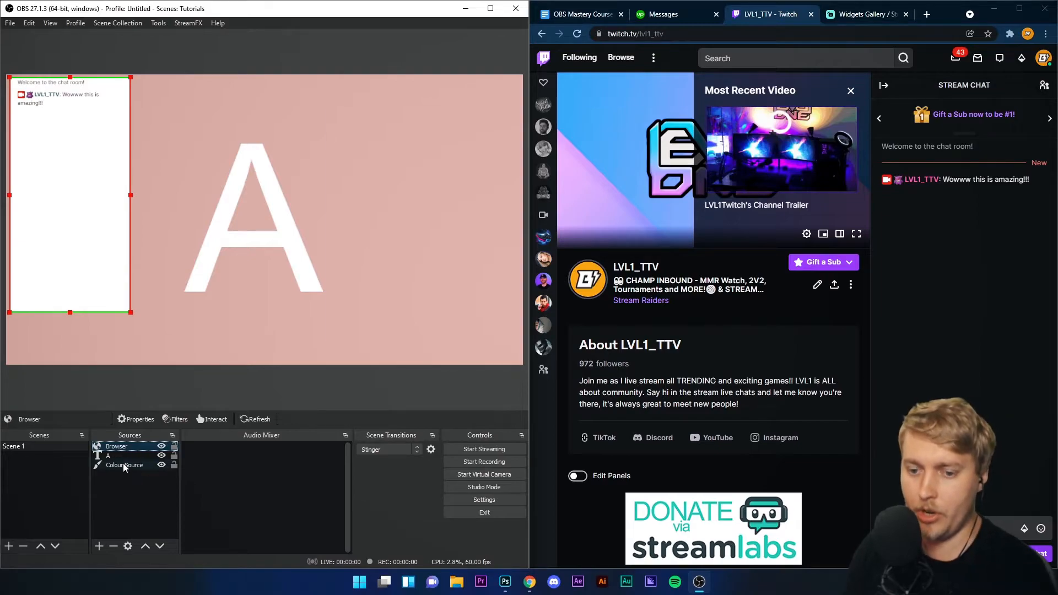
left_click(161, 447)
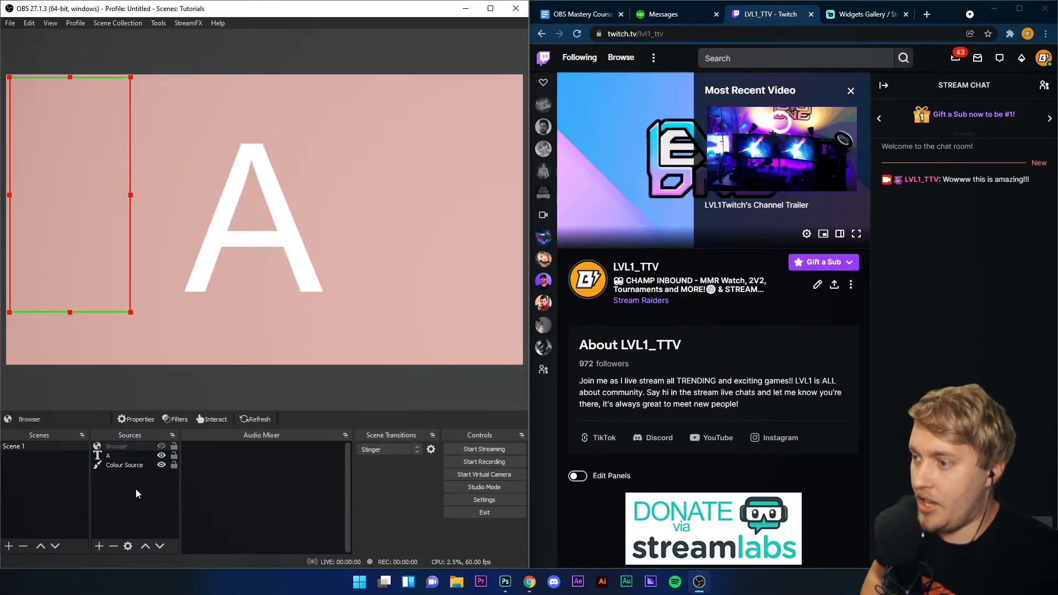
left_click(162, 447)
left_click(161, 447)
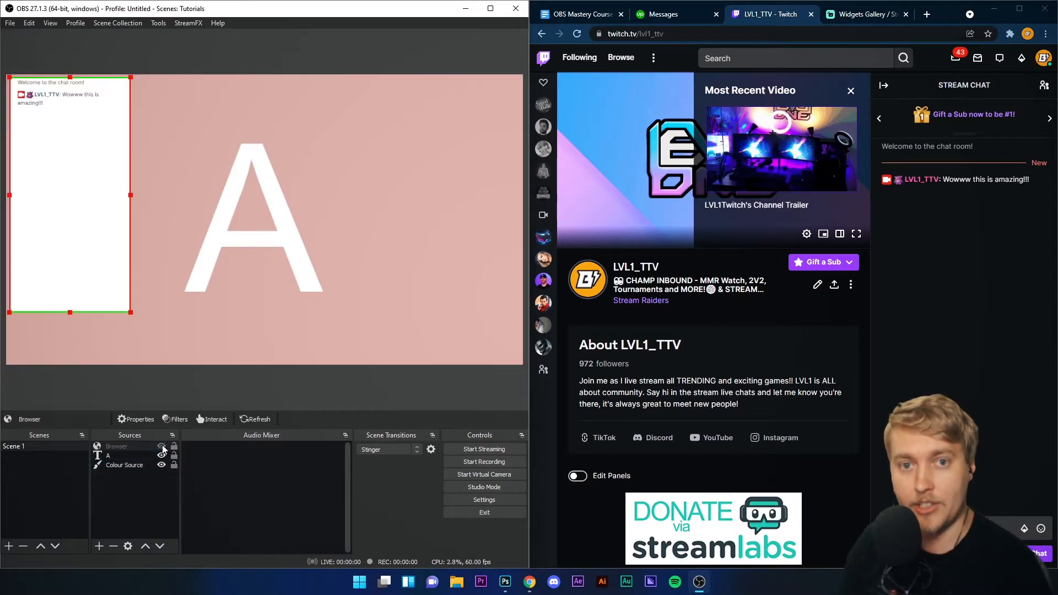
left_click(161, 447)
left_click(162, 447)
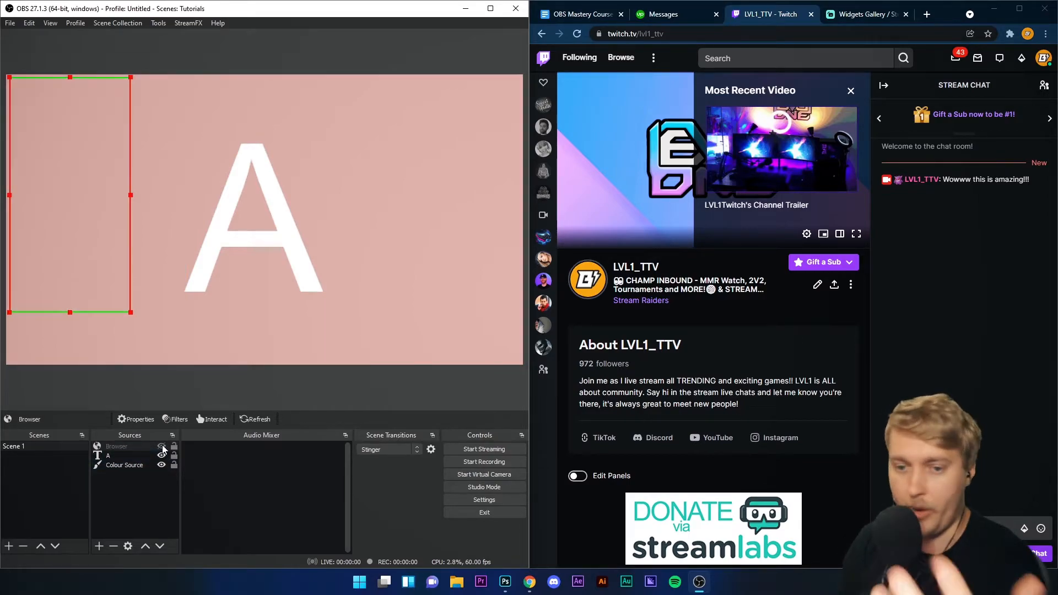
left_click(162, 447)
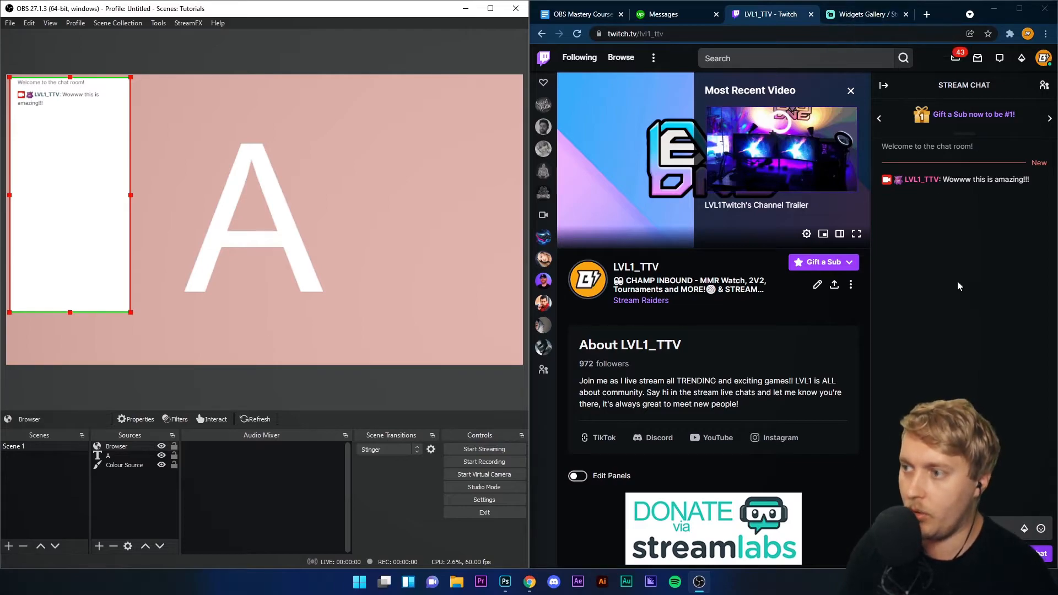
Switch to the Streamlabs Widget Gallery in the browser and open the Chat Box widget's settings
left_click(854, 16)
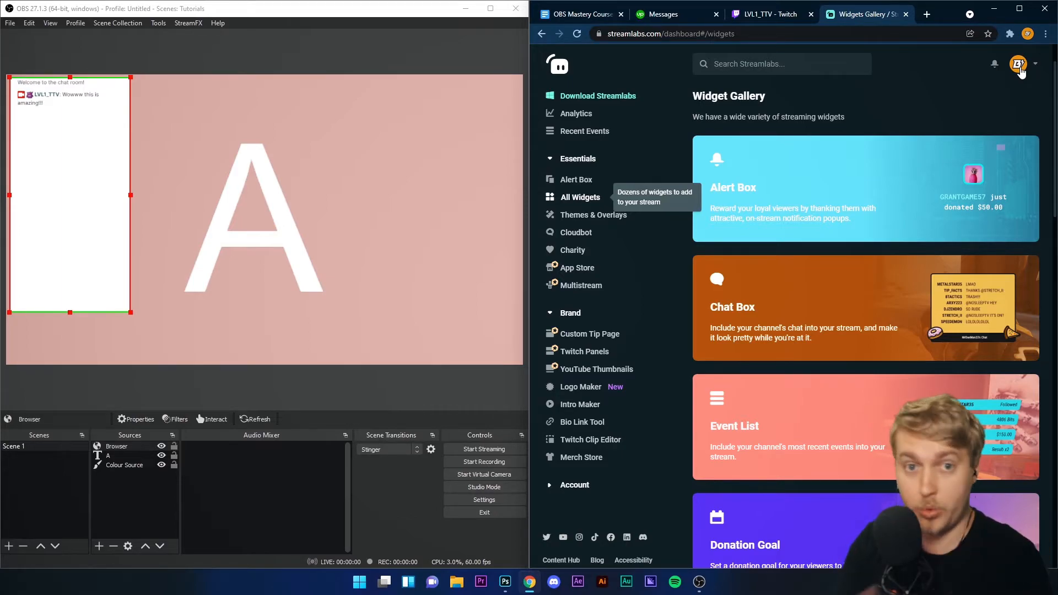
right_click(578, 203)
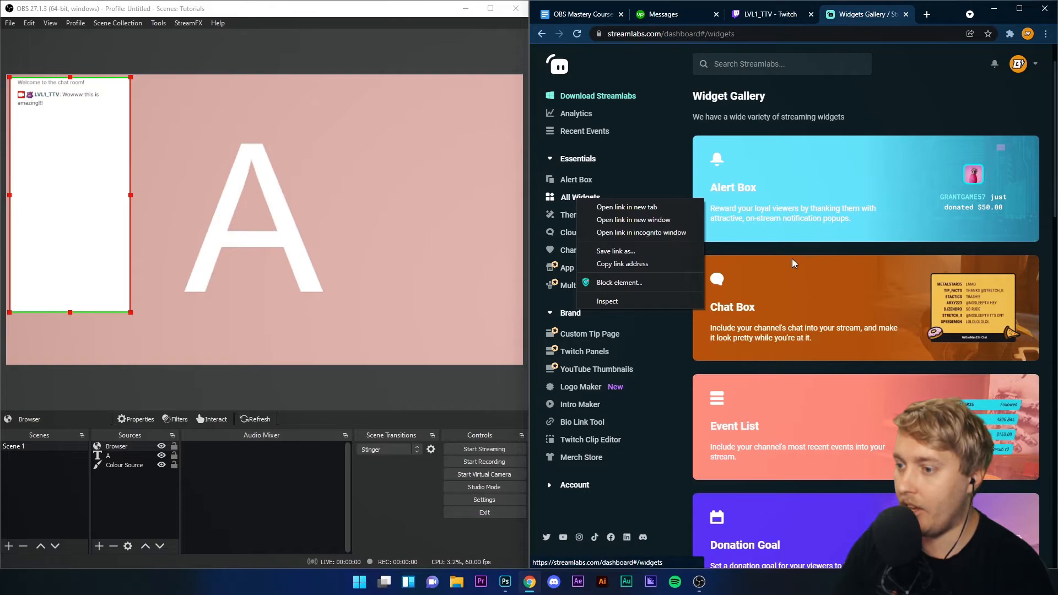
left_click(812, 311)
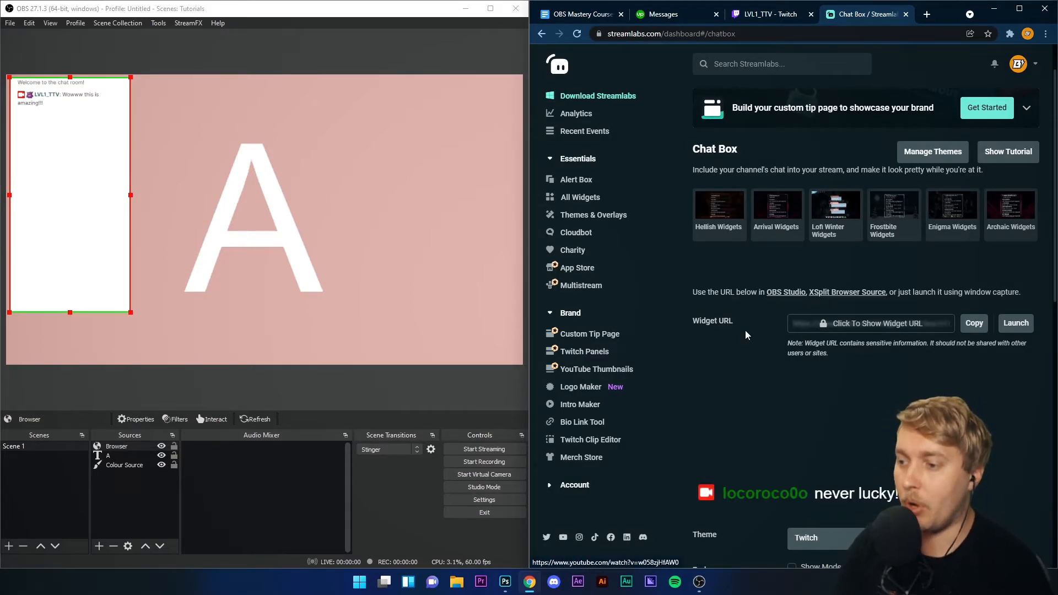
Preview the Clean, Boxed and Twitch themes for the Chat Box widget
scroll(744, 316, "down", 2)
scroll(745, 316, "up", 1)
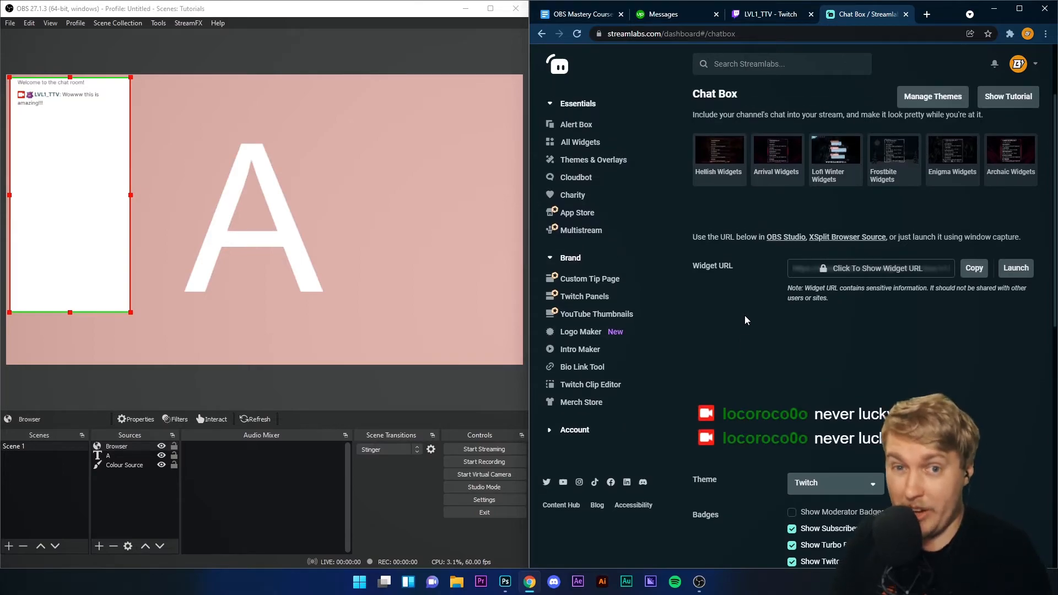
scroll(819, 317, "down", 1)
scroll(819, 318, "down", 2)
left_click(838, 374)
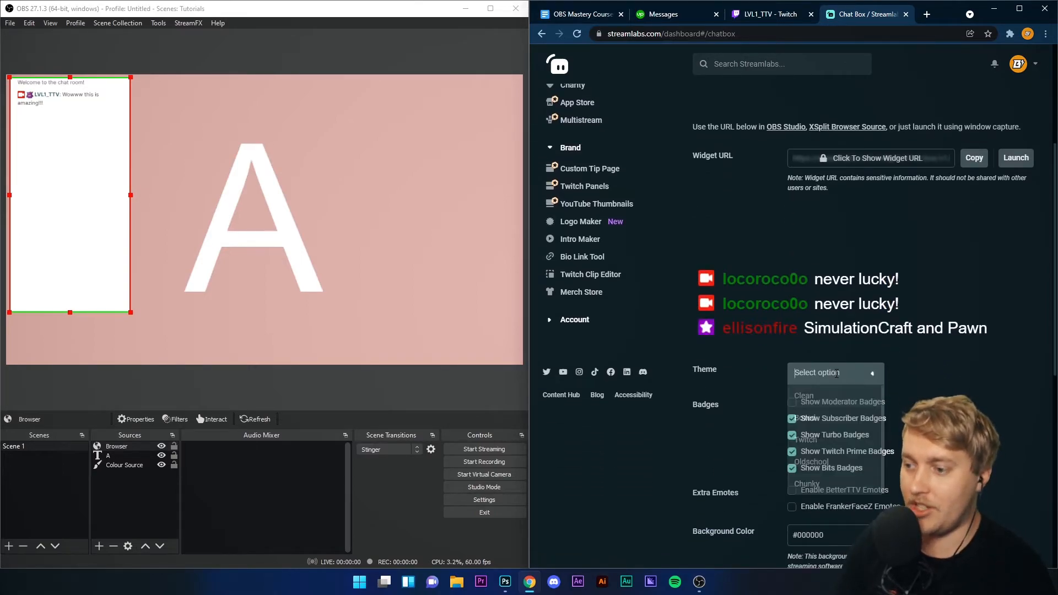
left_click(804, 396)
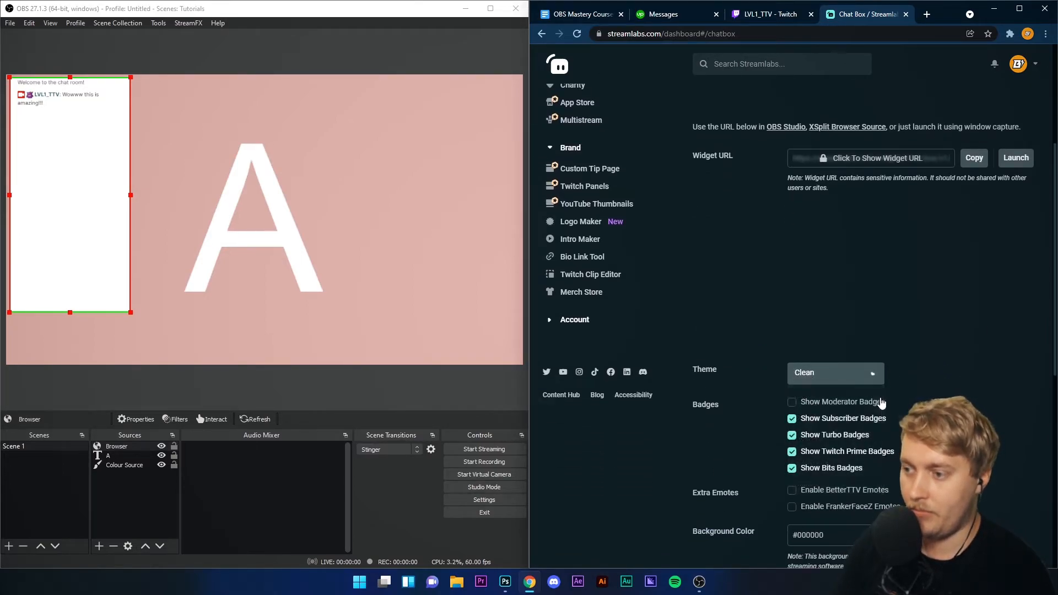
left_click(835, 378)
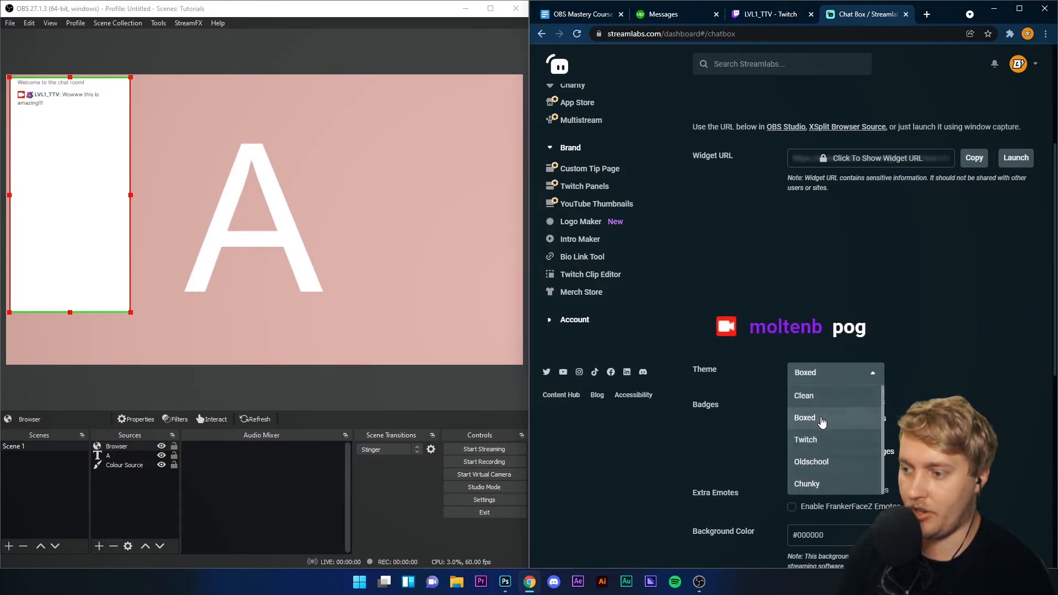
left_click(807, 419)
left_click(836, 373)
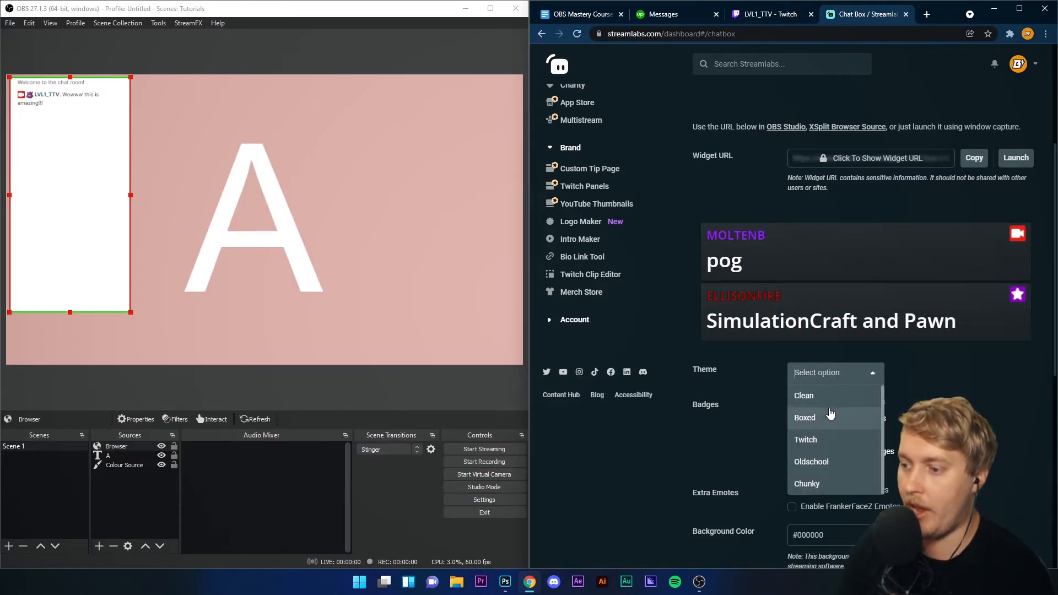
left_click(805, 438)
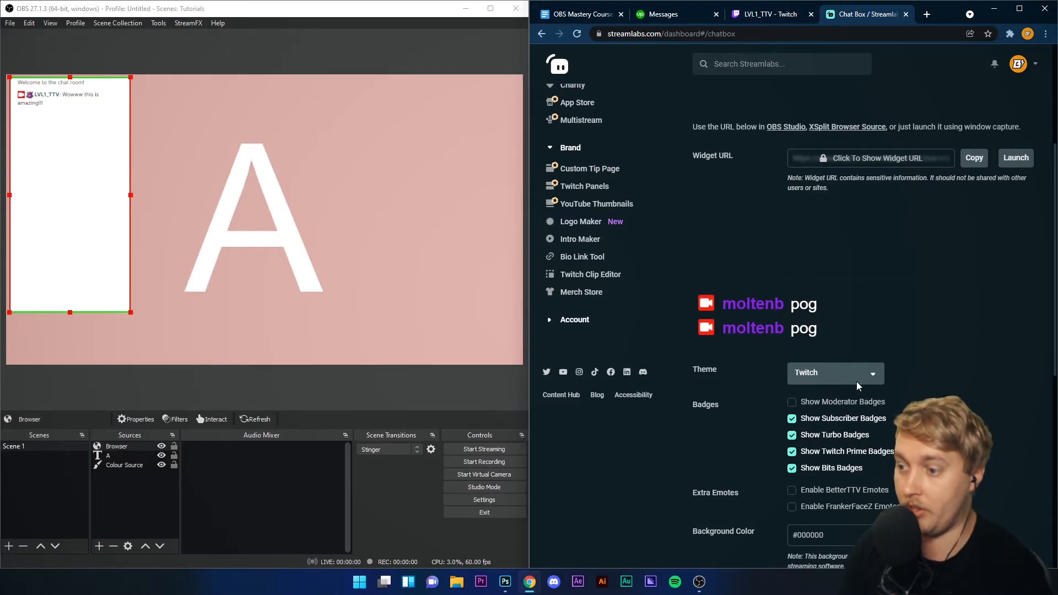
Set the Chat Box widget's theme to Boxed and look over its remaining settings
left_click(855, 380)
left_click(824, 423)
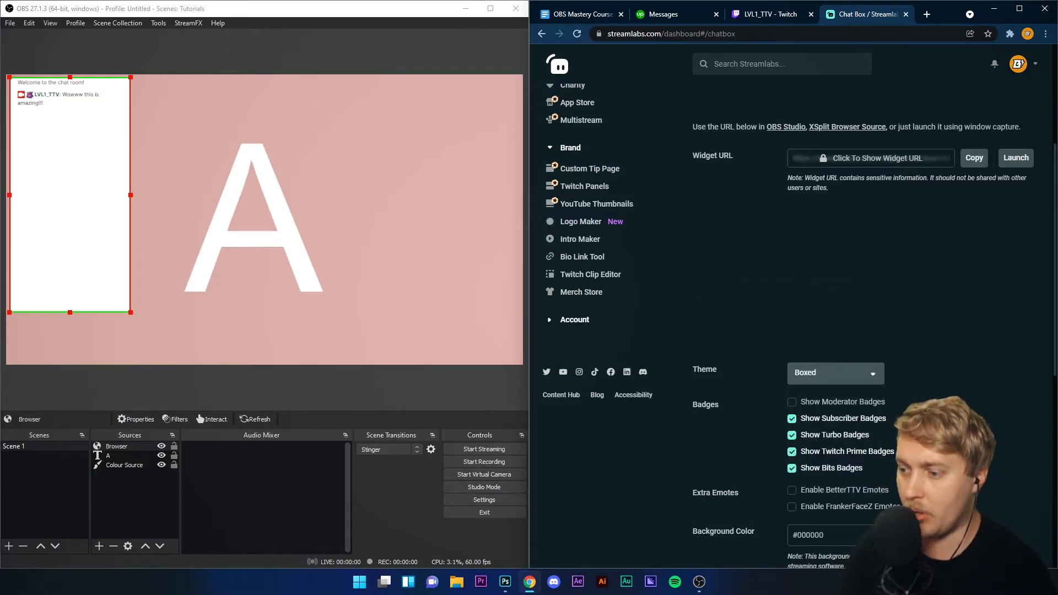
scroll(780, 275, "down", 3)
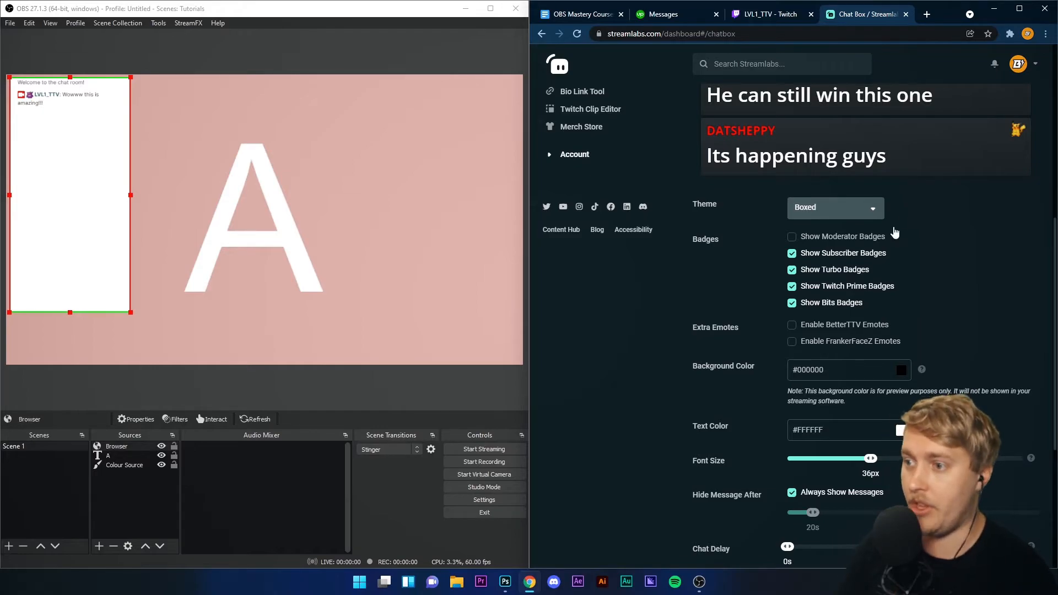
Check which streaming platform is linked to the Streamlabs account
scroll(860, 248, "up", 4)
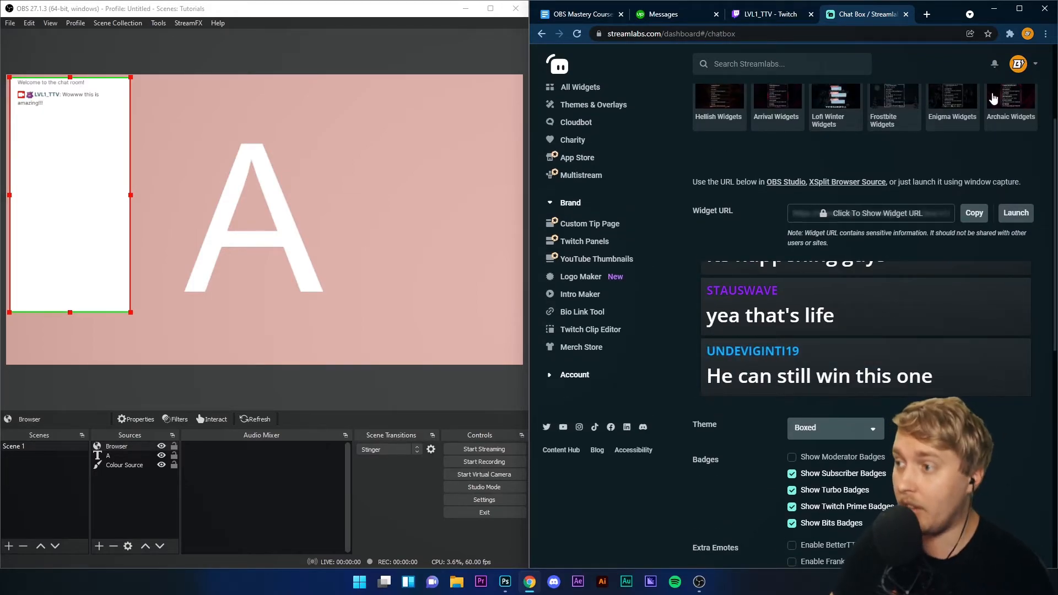
left_click(1034, 64)
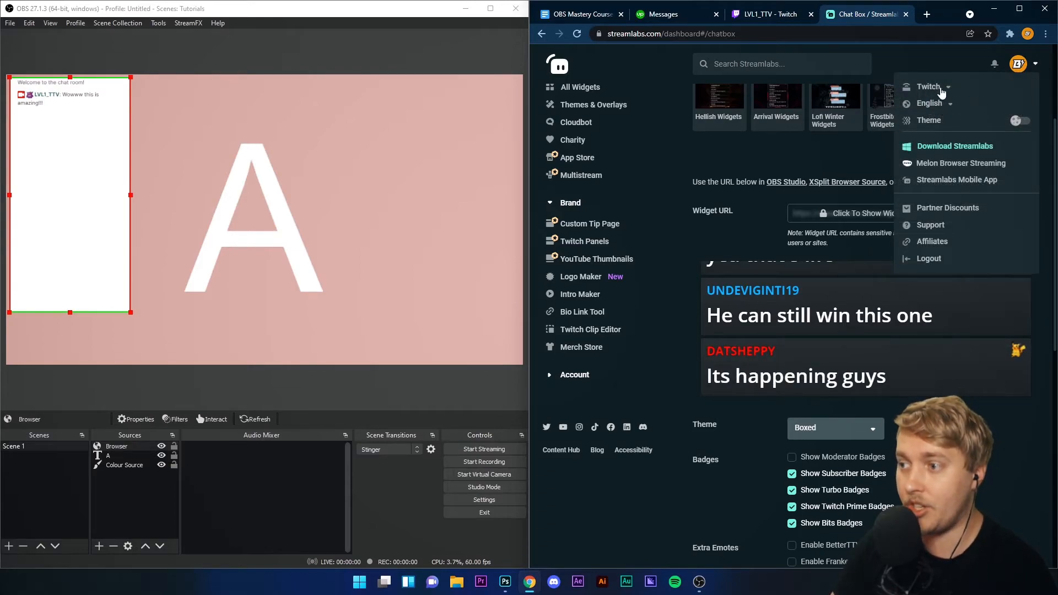
left_click(1006, 465)
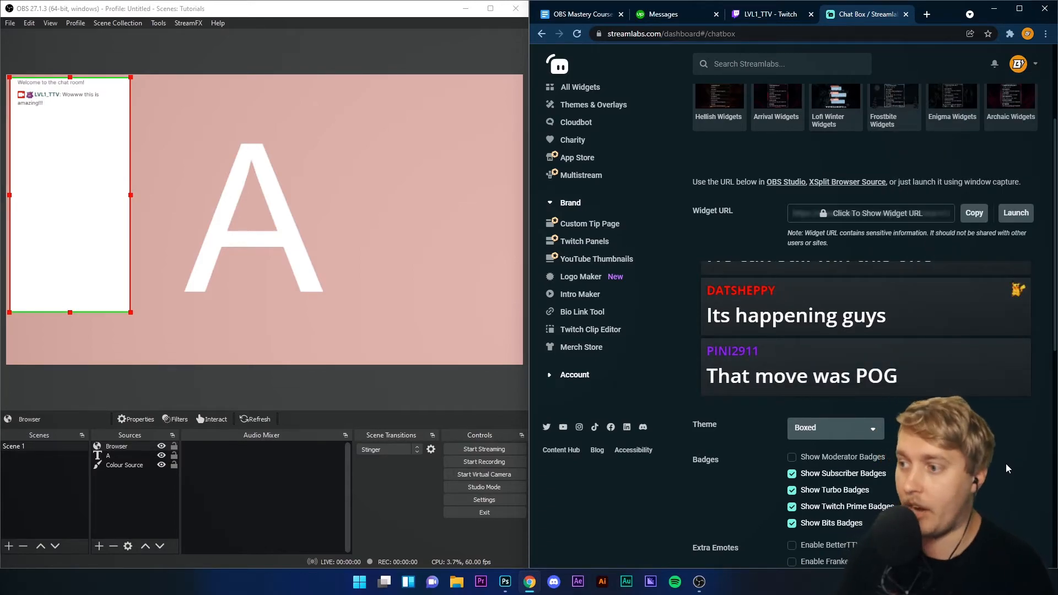
Reveal the Chat Box widget's URL and copy it
left_click(877, 215)
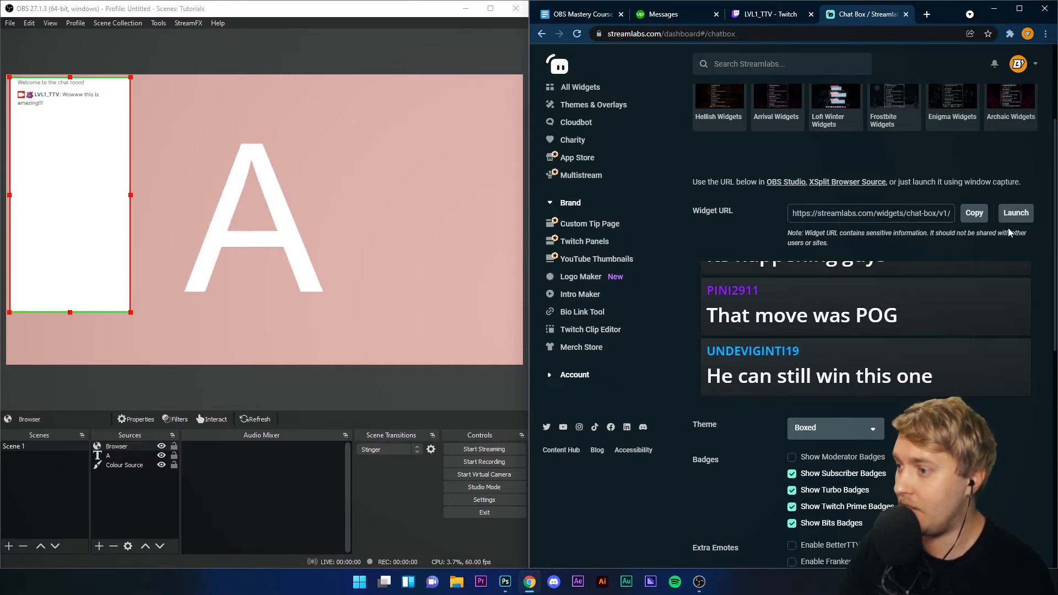
left_click(974, 213)
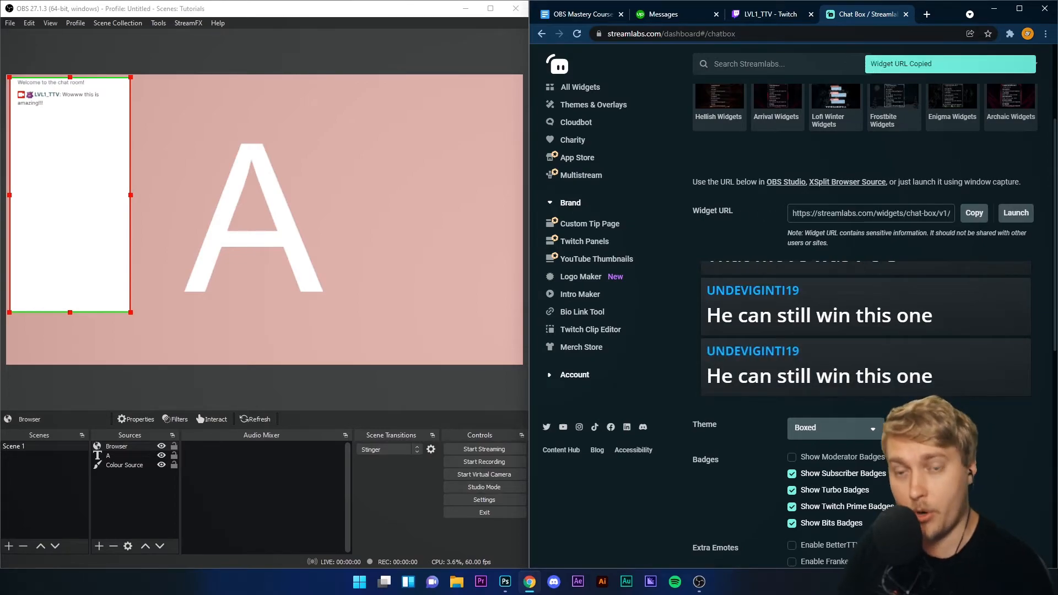
double_click(878, 214)
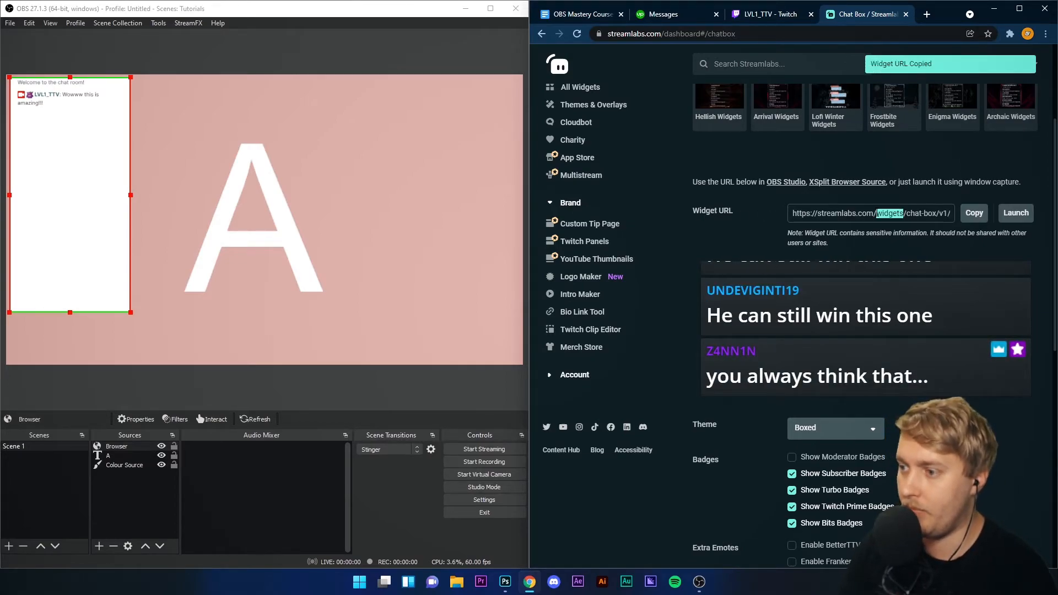
left_click(974, 214)
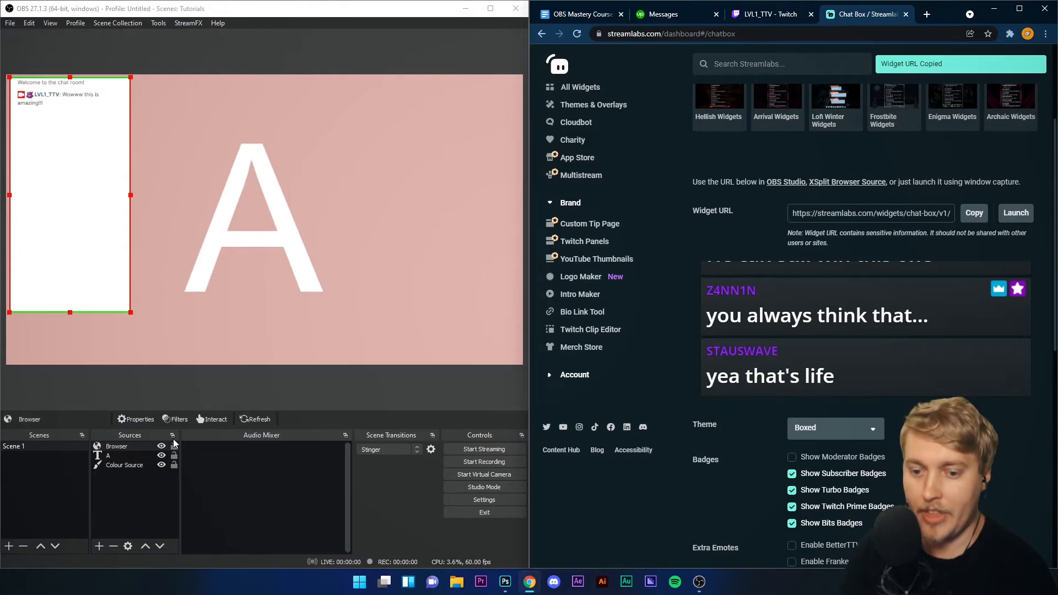
Switch to OBS, maximize its window and hide the existing Browser source
left_click(132, 512)
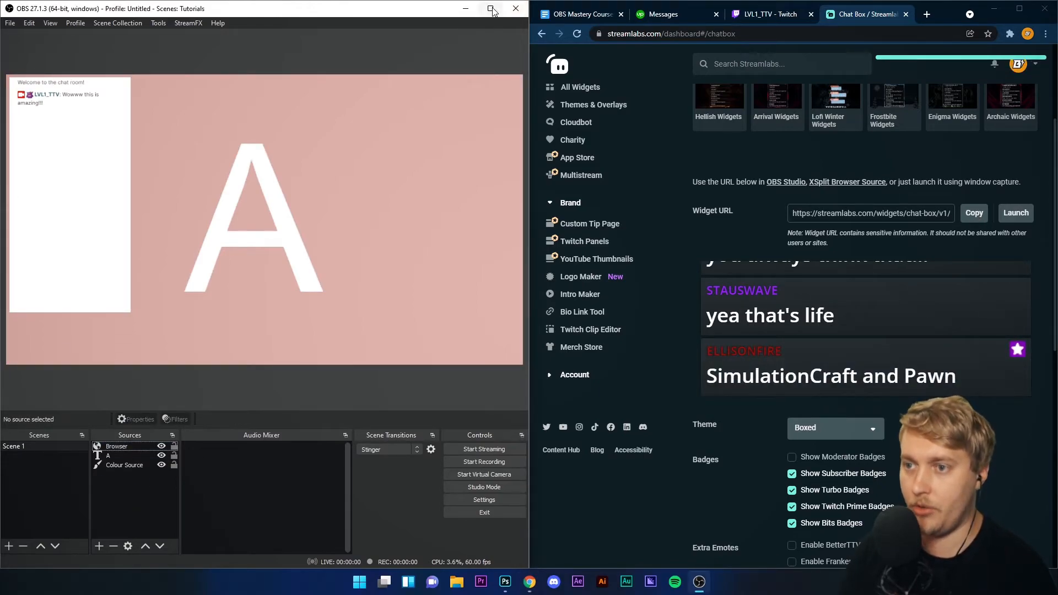
left_click(490, 8)
left_click(341, 447)
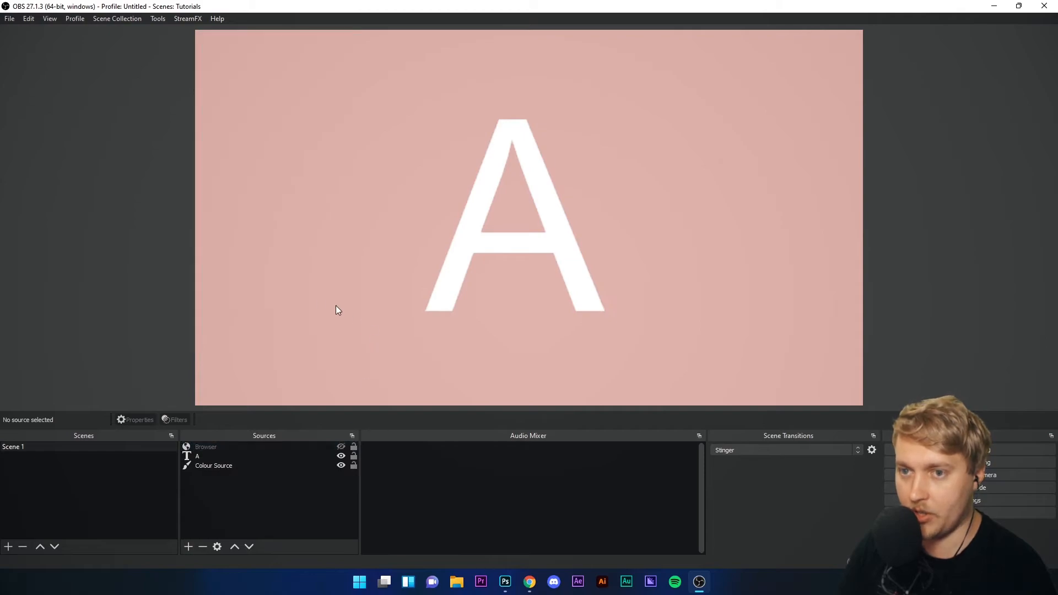
Add a new Browser source named "Twitch Transparent Chat" to the scene
left_click(188, 546)
left_click(227, 308)
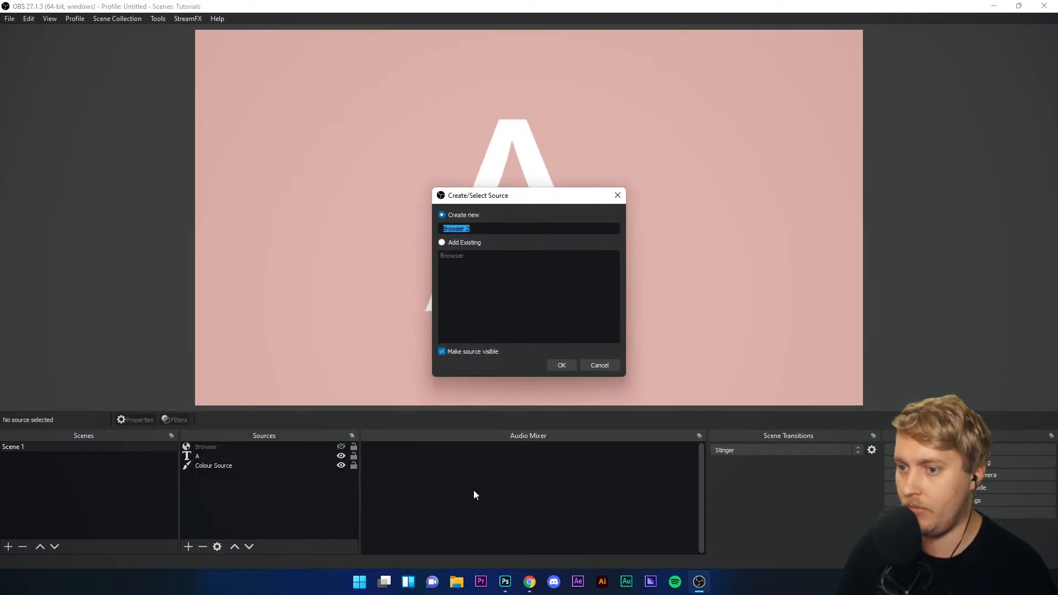
type("Tw")
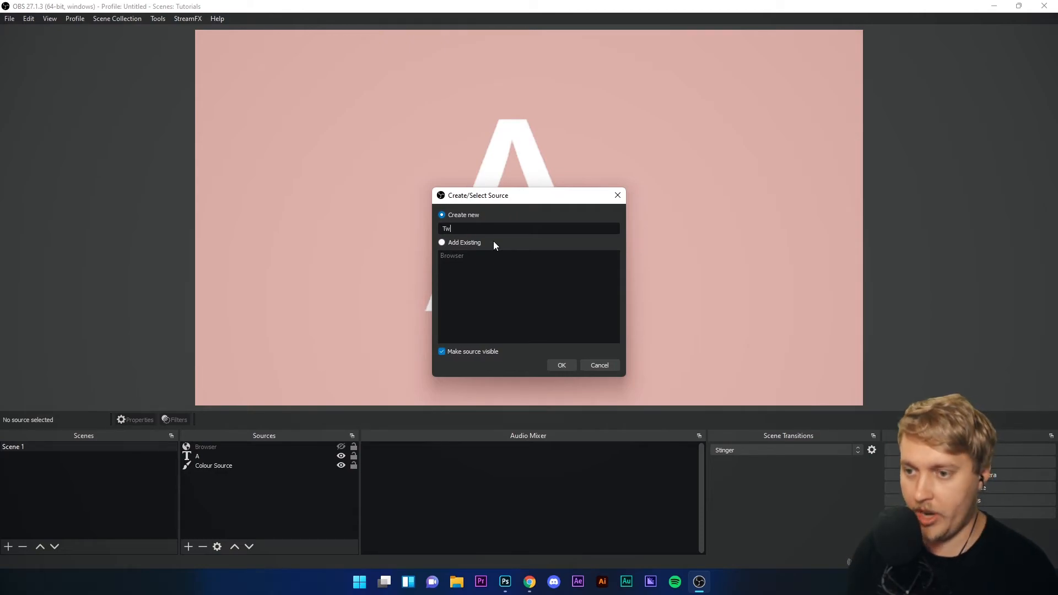
type("itch Transparent Chat")
key("Return")
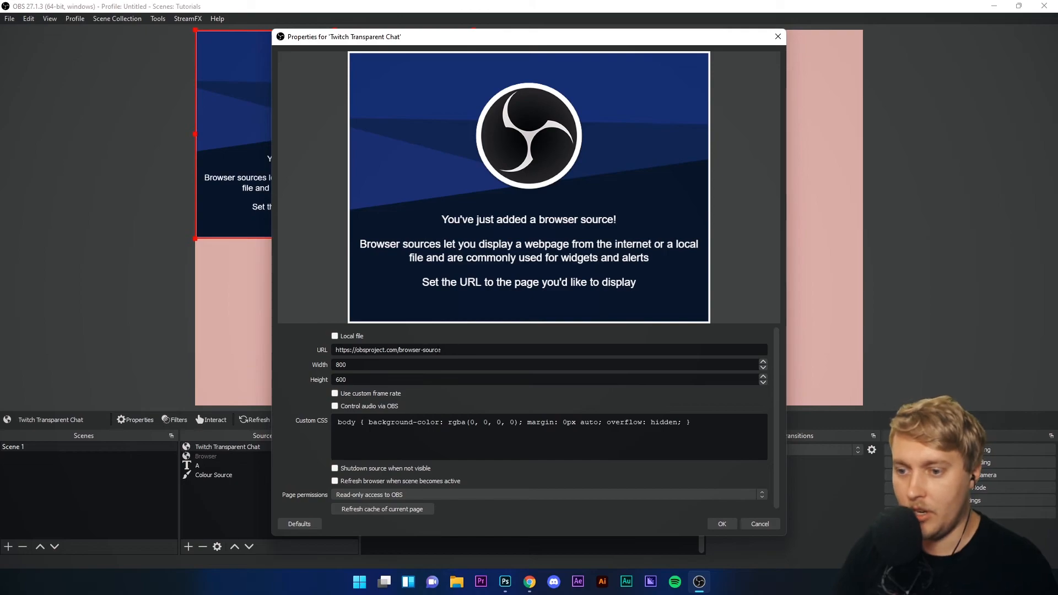
Replace the new source's default URL with the copied Streamlabs Chat Box widget URL and accept the properties
triple_click(440, 350)
key("ctrl+v")
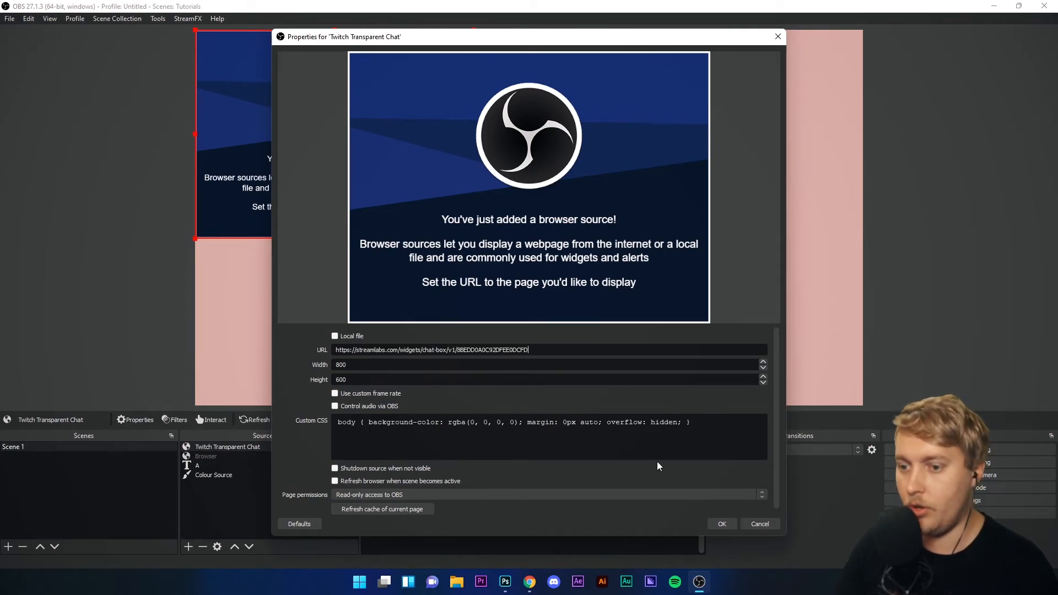
left_click(723, 524)
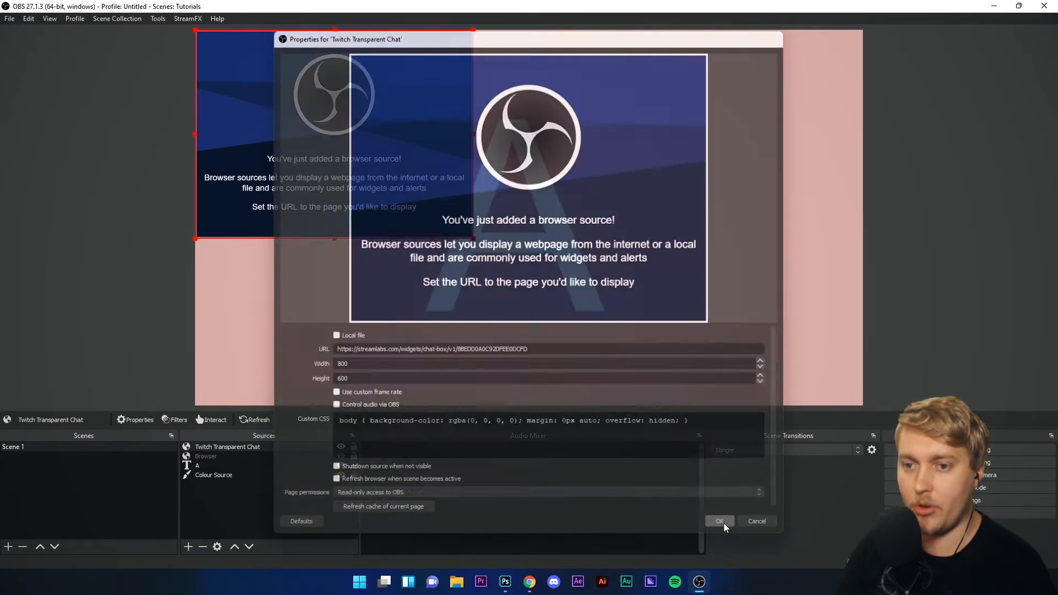
Move the chat source down within the canvas and place OBS side by side with the browser showing the Twitch channel page
left_click_drag(378, 146, 389, 197)
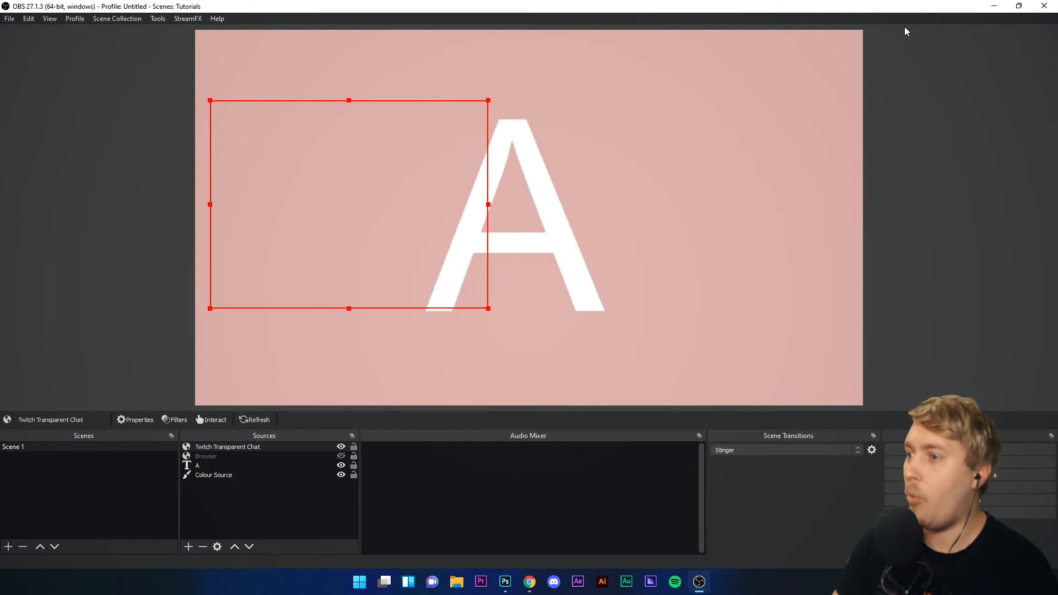
left_click_drag(829, 11, 2, 132)
left_click(771, 14)
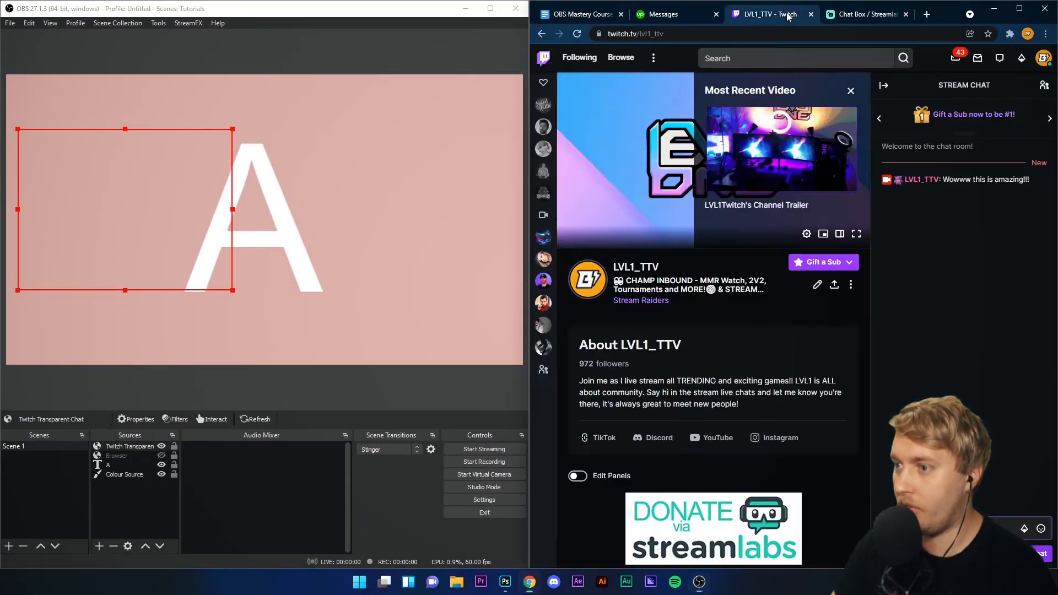
Send the test messages "OH MY WORD THATS INCREDIBLKE", "asdasda" and "afadgasgasg" in the Twitch stream chat
type("...")
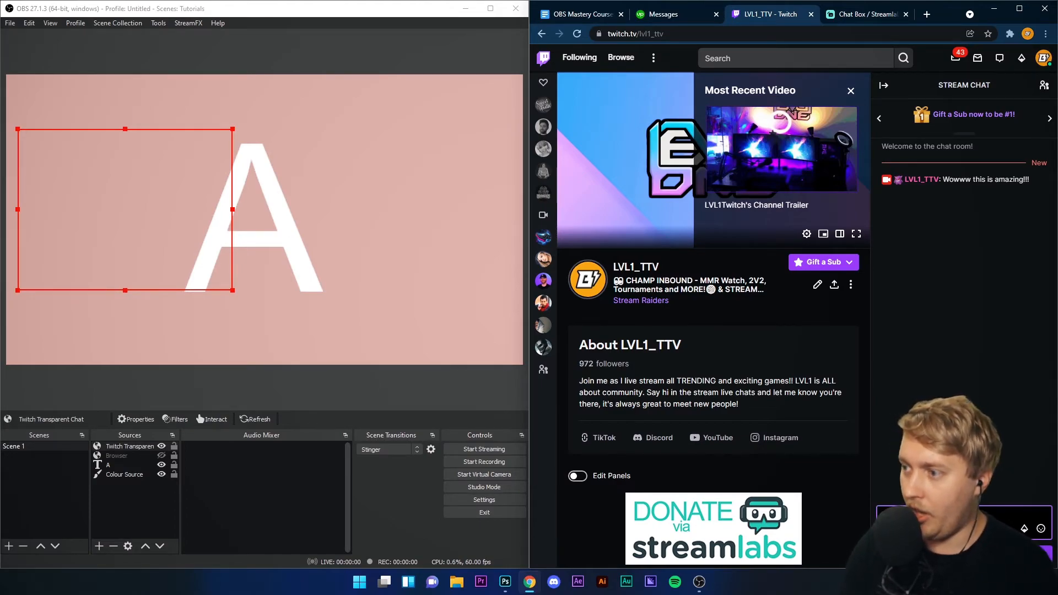
key("Return")
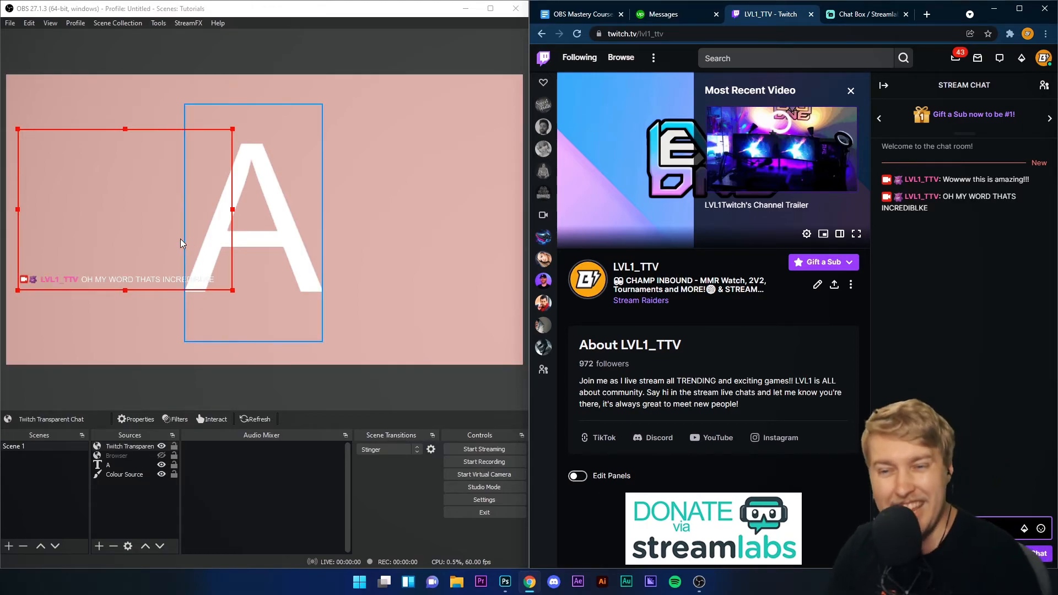
type("asdasda")
key("Return")
type("afadgasgasg")
key("Return")
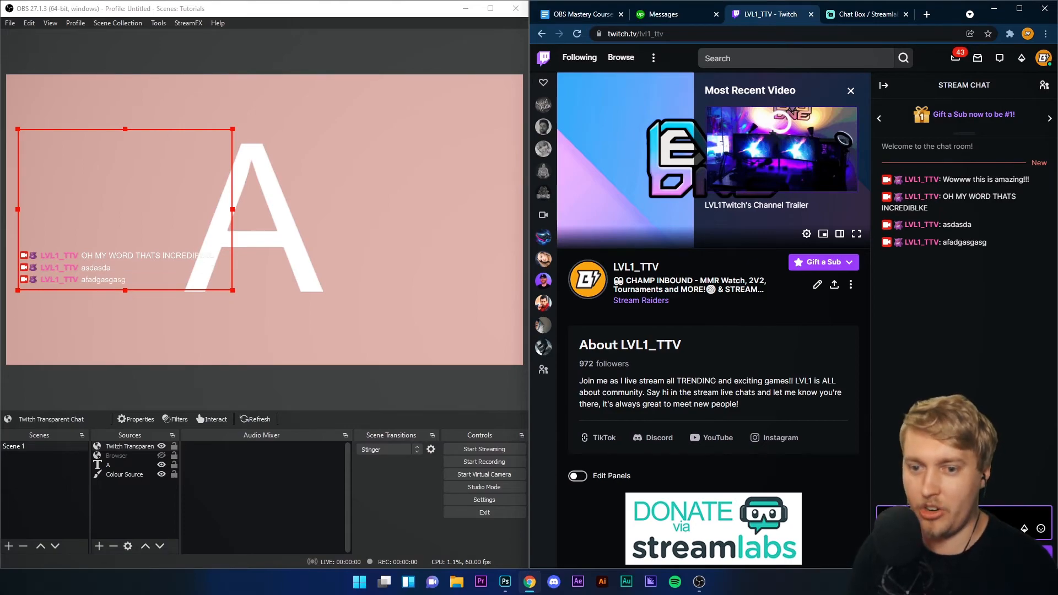
Send four more test messages in the stream chat: "dfhdf", "cbcvb", "dsdfsa" and "asdfsadfsdv"
type("dfhdf")
key("Return")
type("cbcvb")
key("Return")
type("dsdfsa")
key("Return")
type("asdfsadfsdv")
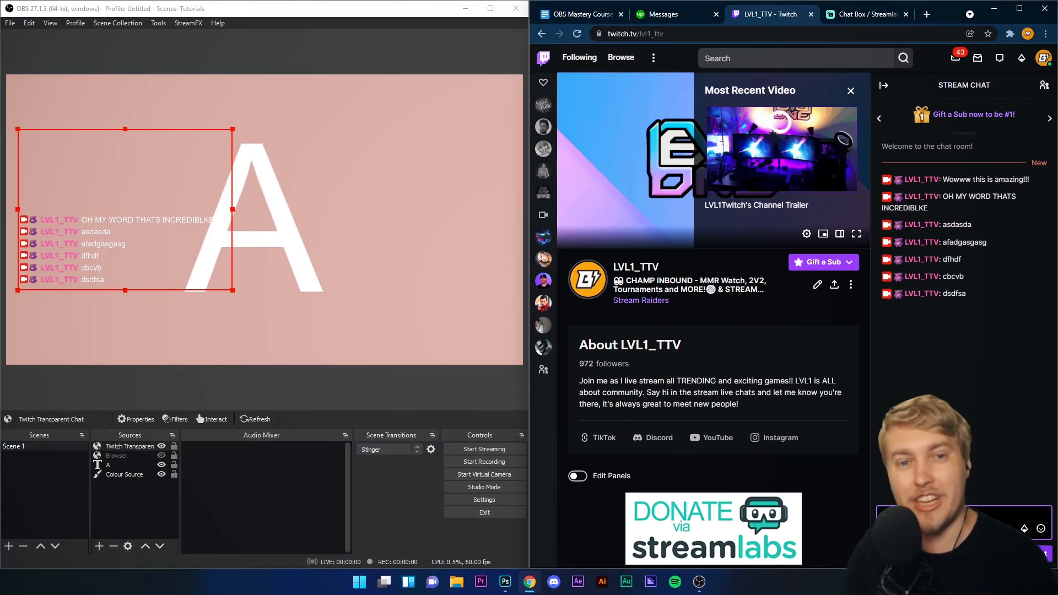
key("Return")
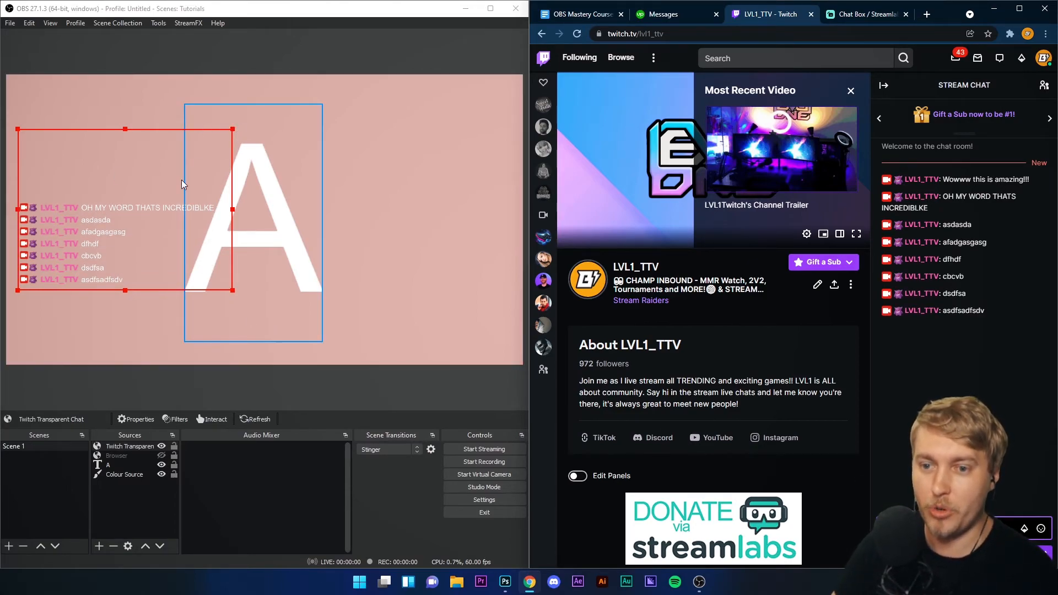
Enlarge the chat source and position it in the canvas's lower-left corner, with OBS maximized
left_click_drag(190, 169, 191, 232)
left_click_drag(232, 192, 295, 145)
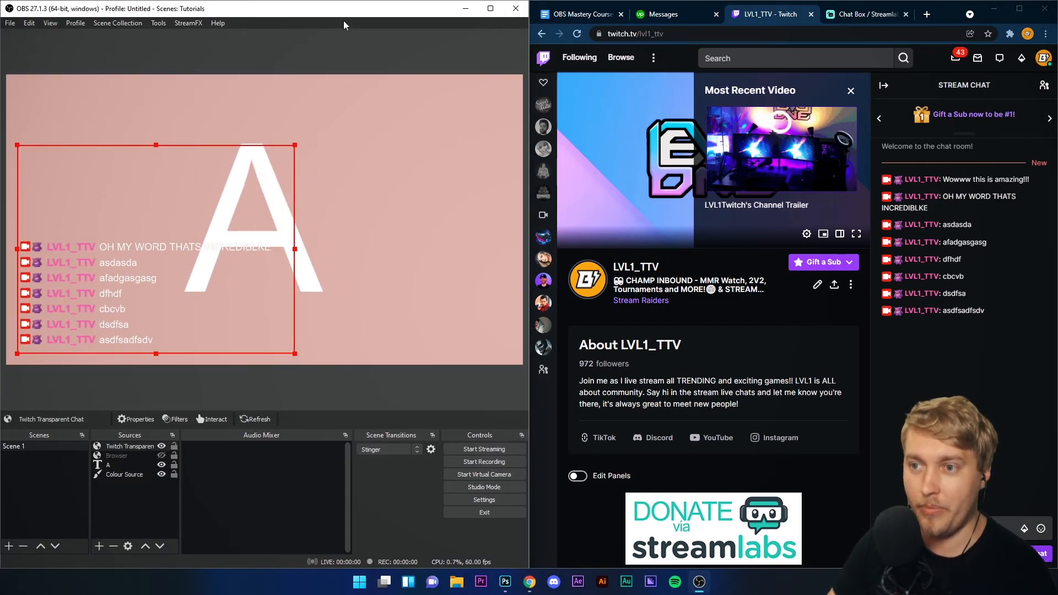
left_click(490, 9)
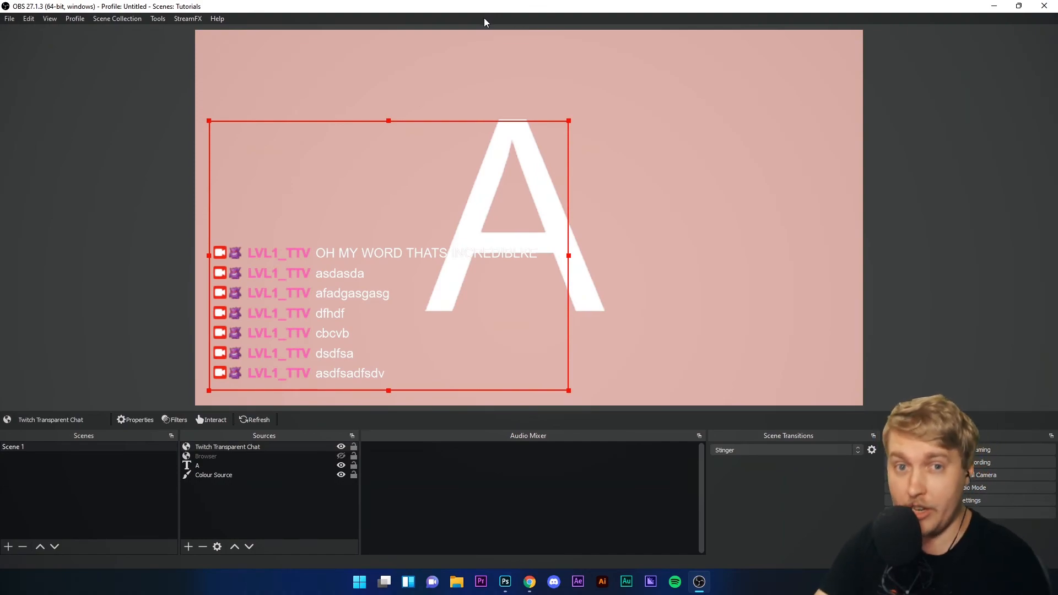
left_click_drag(296, 298, 292, 306)
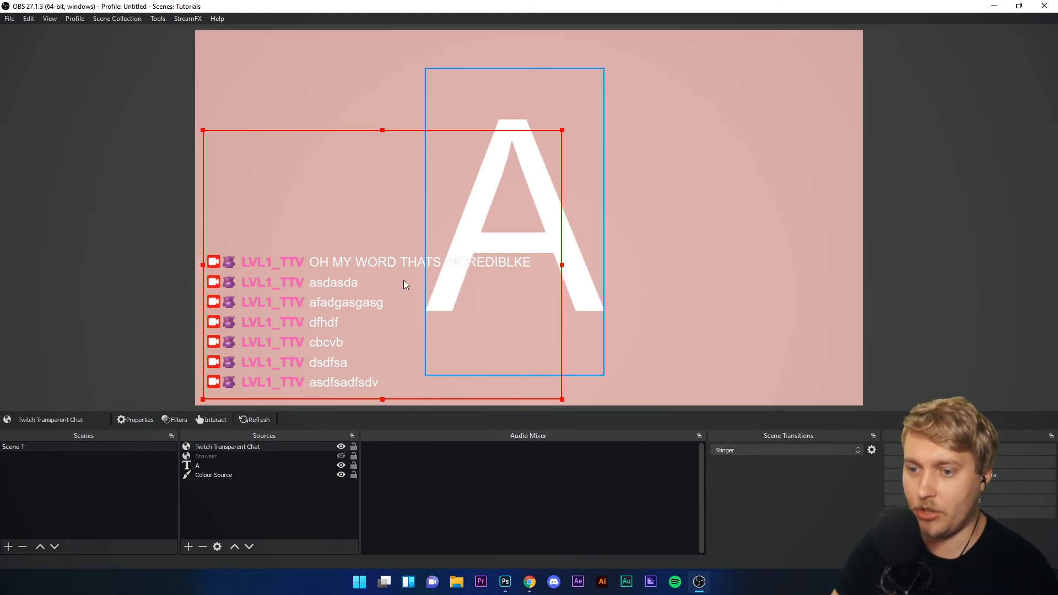
Set the chat source's width to 400 and send "asdasdasd asd asd assd asd asda sda dsad" in the Twitch chat to test wrapping
double_click(237, 446)
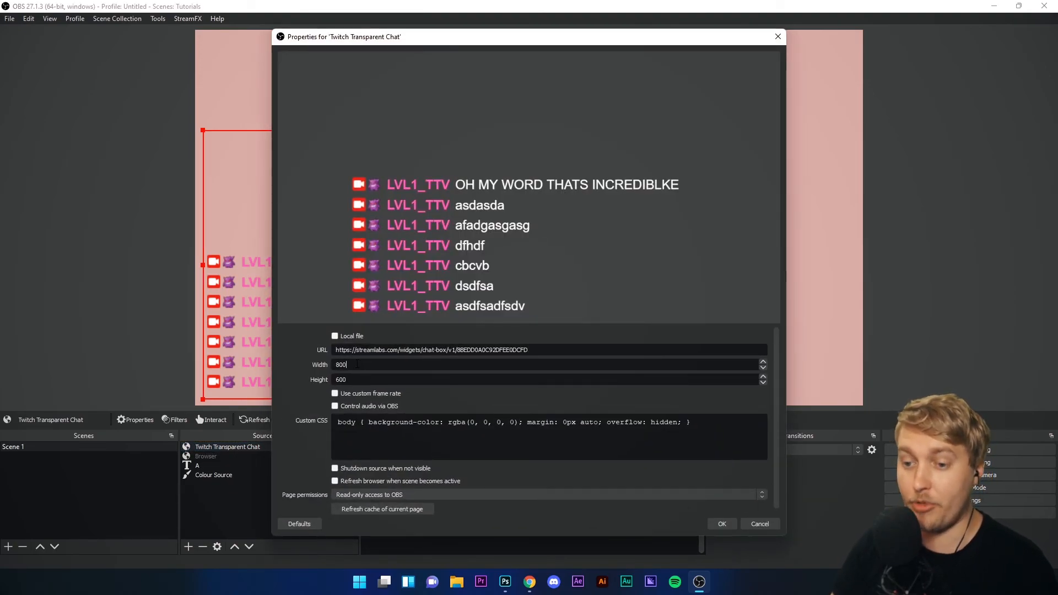
left_click(720, 523)
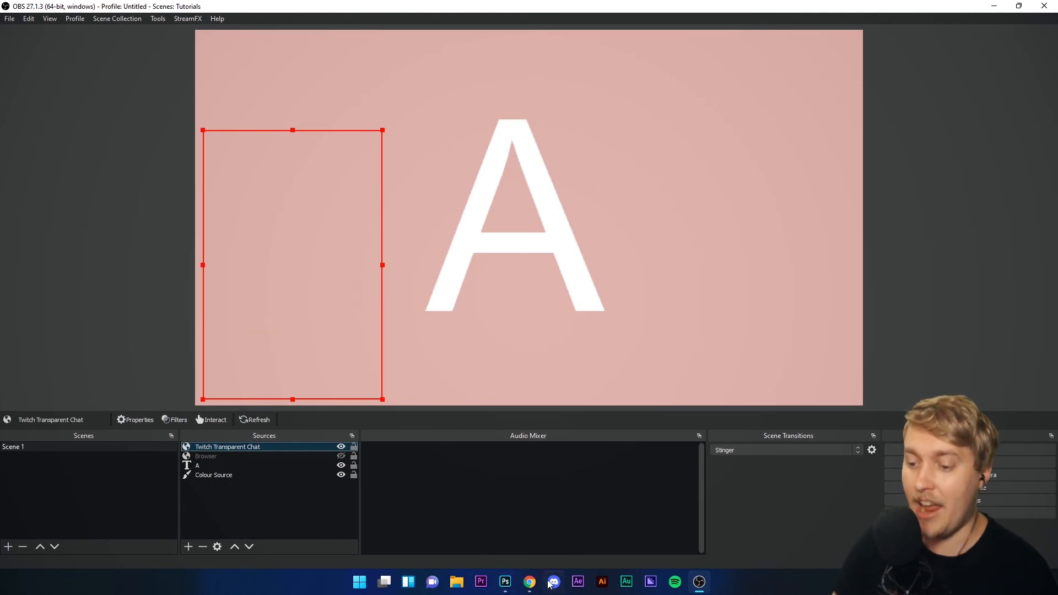
left_click(530, 582)
type("asdf")
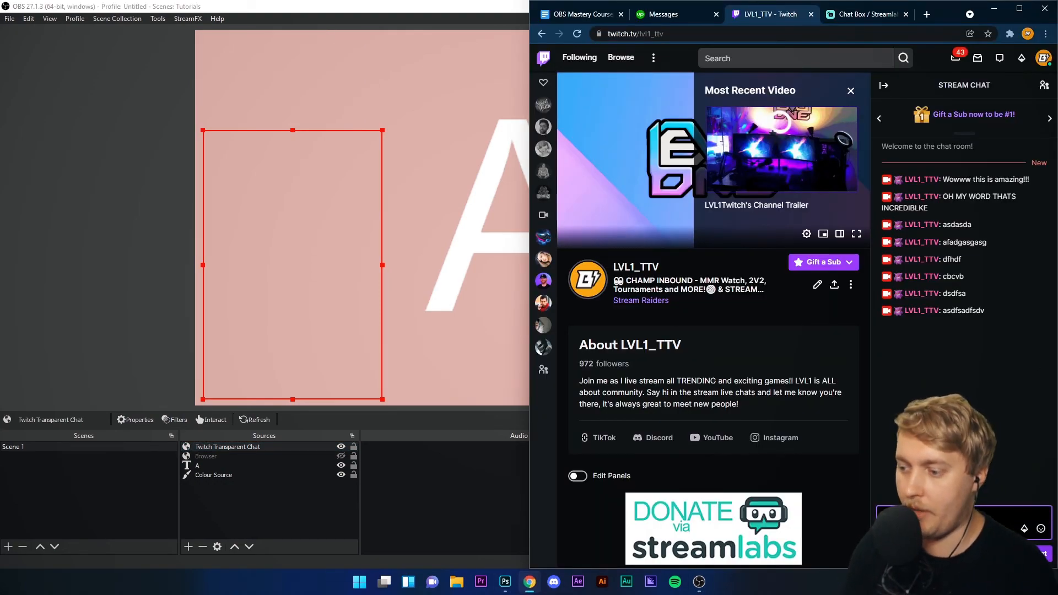
key("Return")
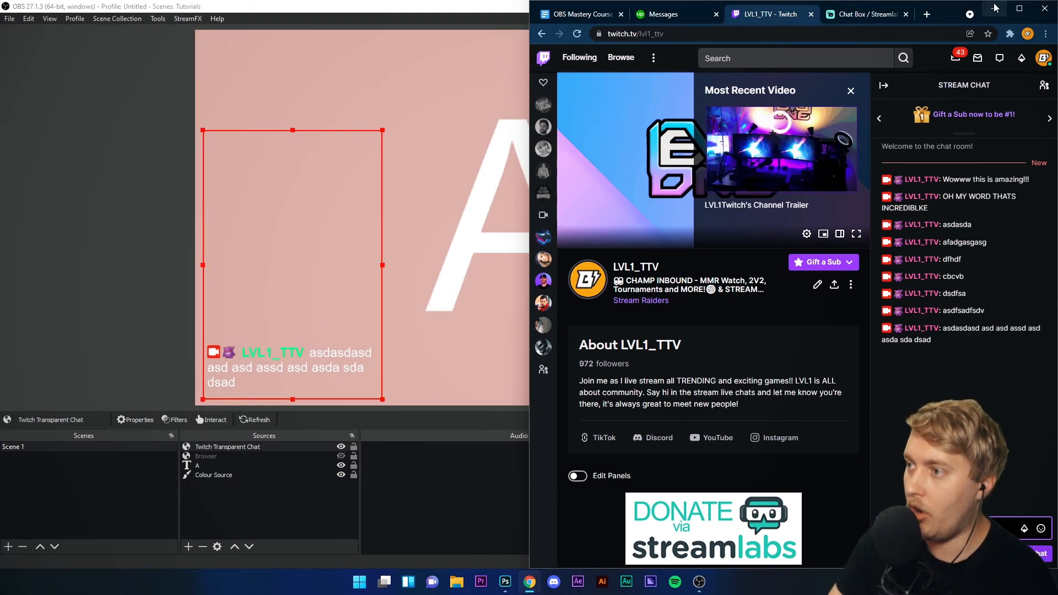
Return to OBS and review the width and height in the chat source's properties
left_click(247, 445)
double_click(247, 445)
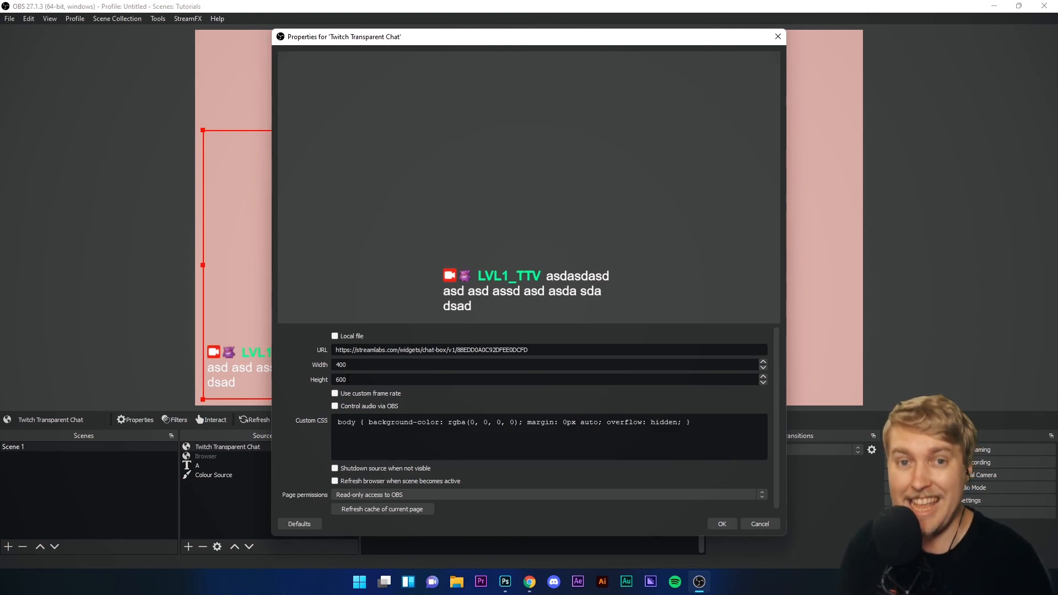
left_click(722, 524)
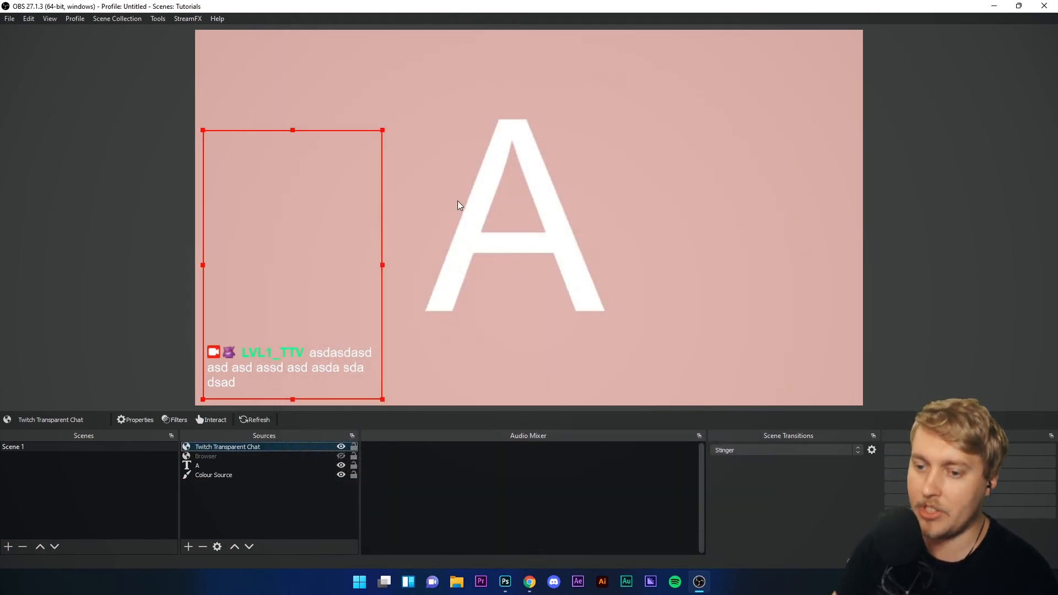
Scale the chat source down and place it in the canvas's upper-left corner
left_click_drag(382, 129, 223, 292)
left_click_drag(240, 358, 243, 122)
left_click_drag(287, 161, 340, 220)
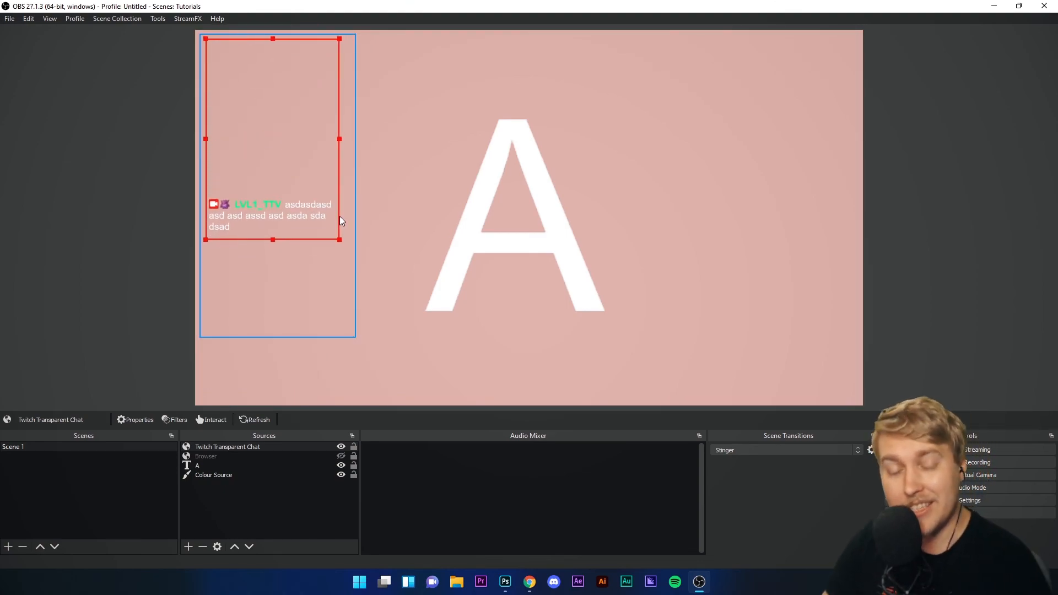